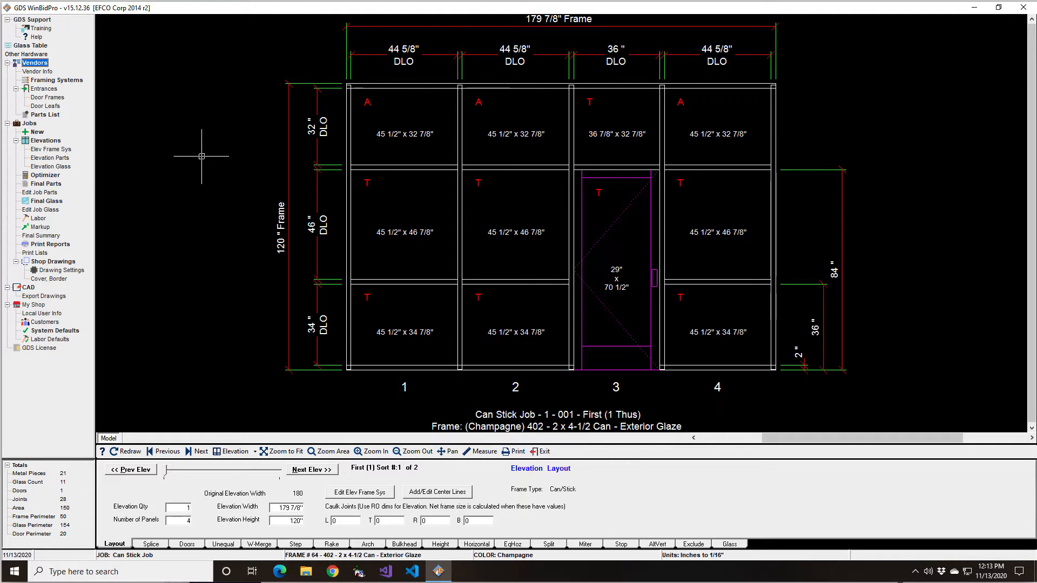
Step: Open the Jobs list and examine the filter conditions available for the Name column
click(30, 123)
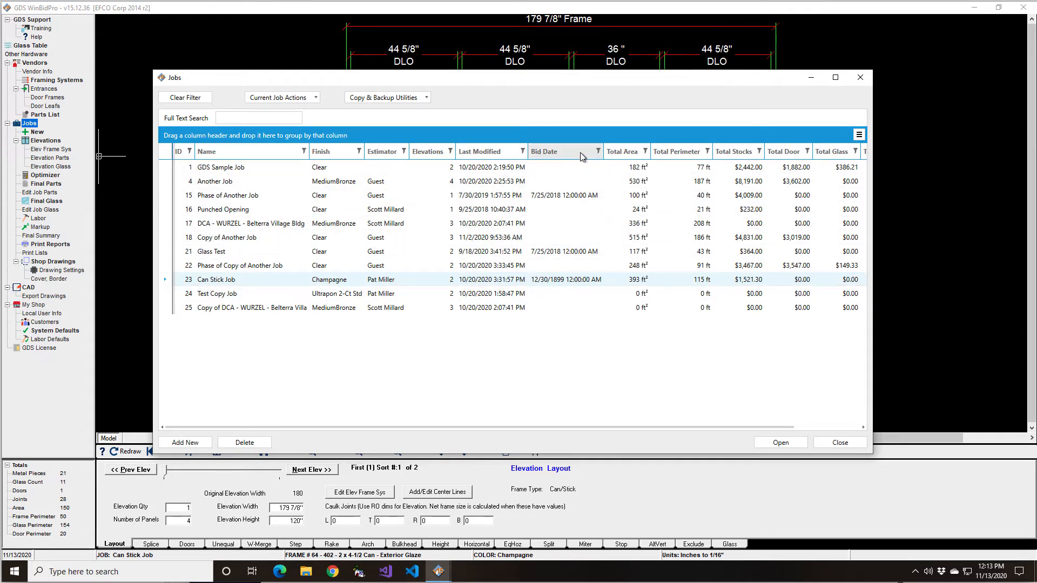
click(304, 151)
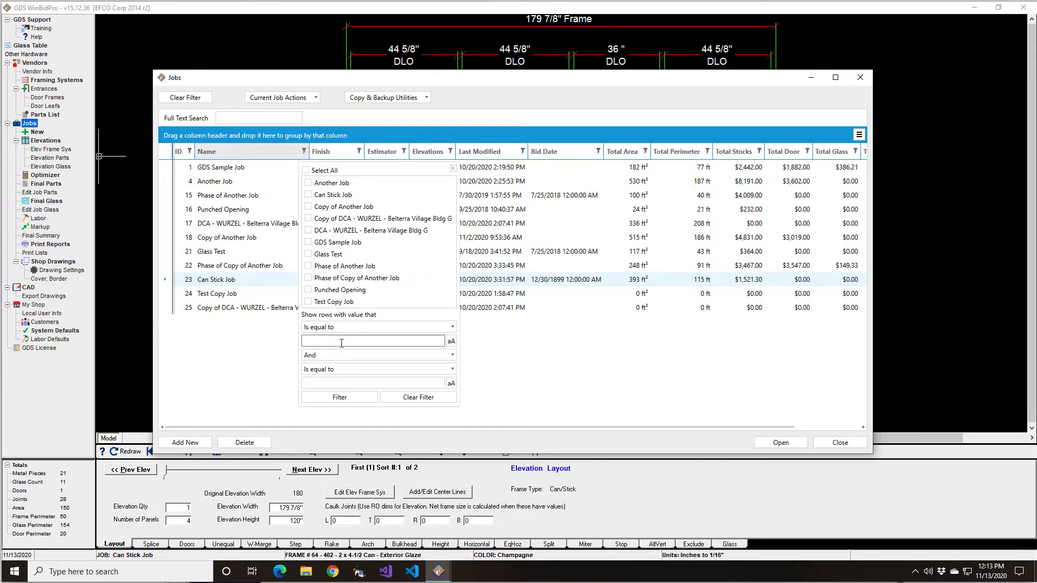
click(361, 328)
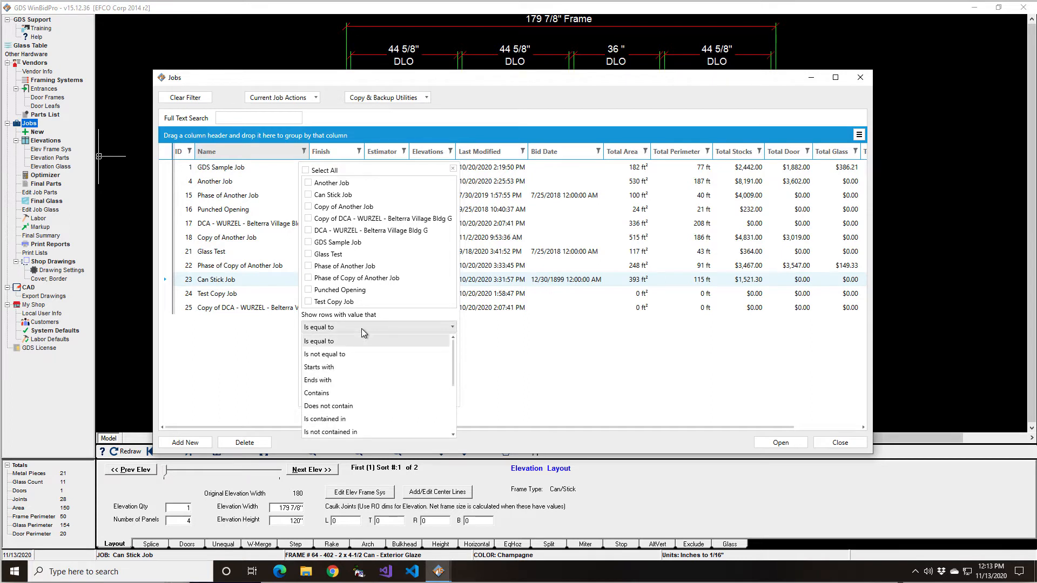
click(216, 356)
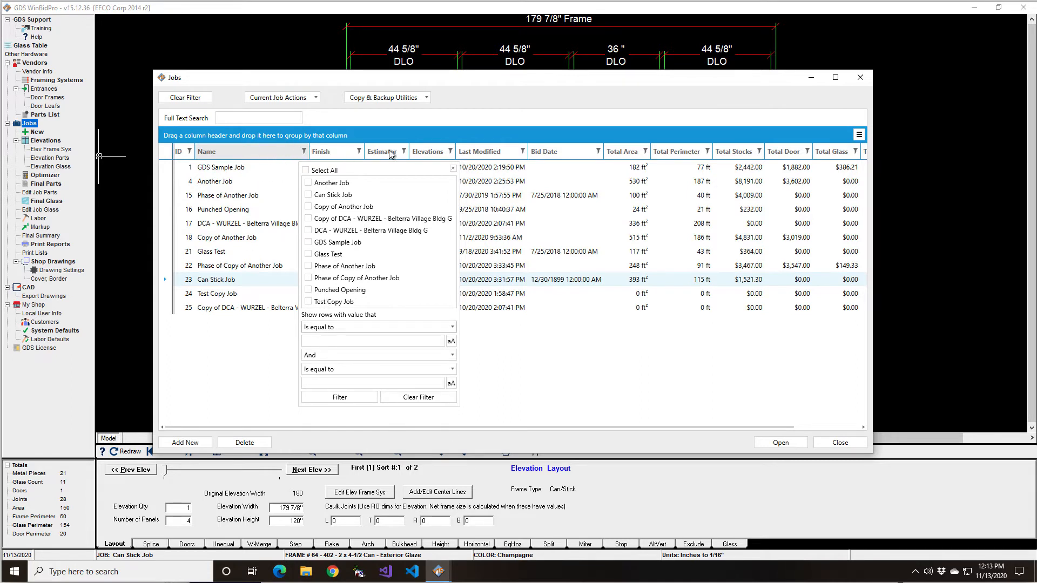
Step: Search the jobs' full text for "test" and for "clear", and clear the search
click(274, 120)
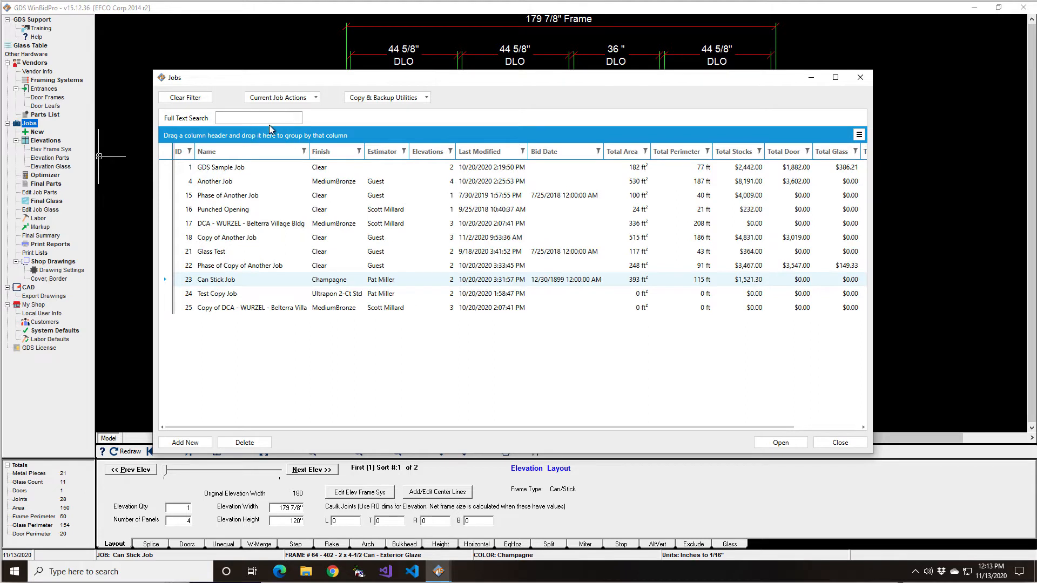
text(test)
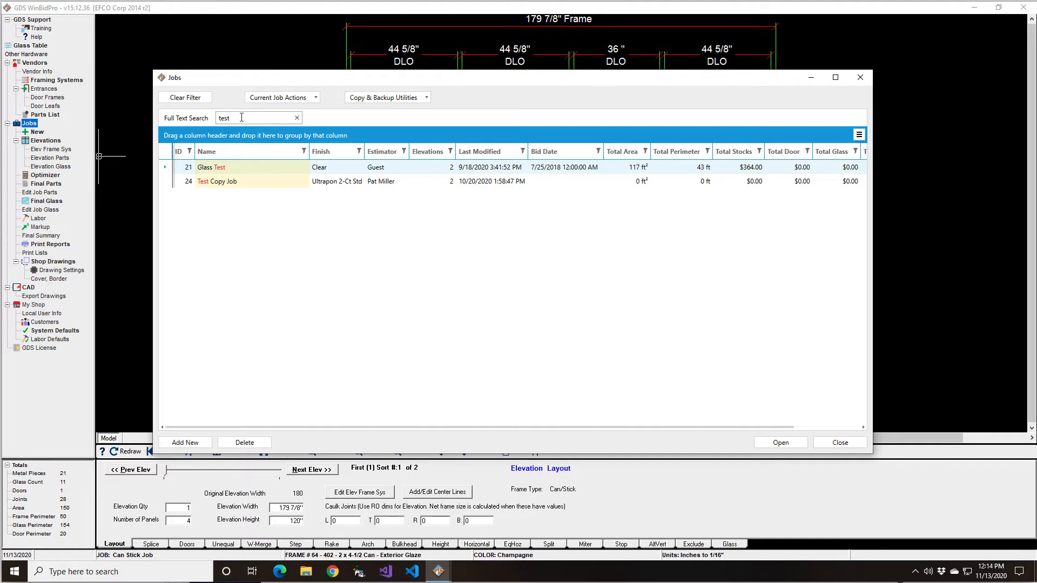
drag(241, 117, 212, 119)
text(clear)
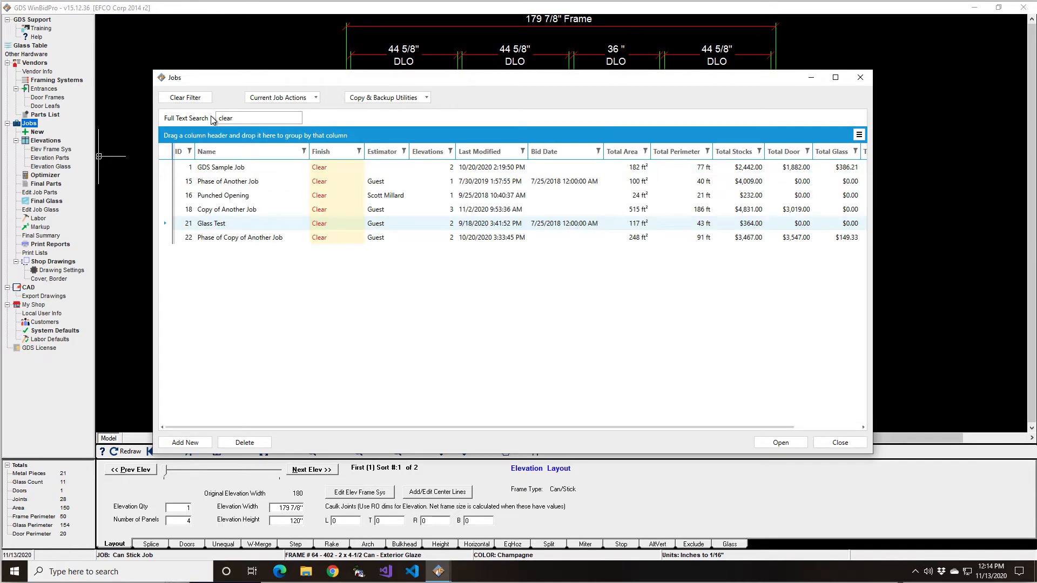
click(297, 118)
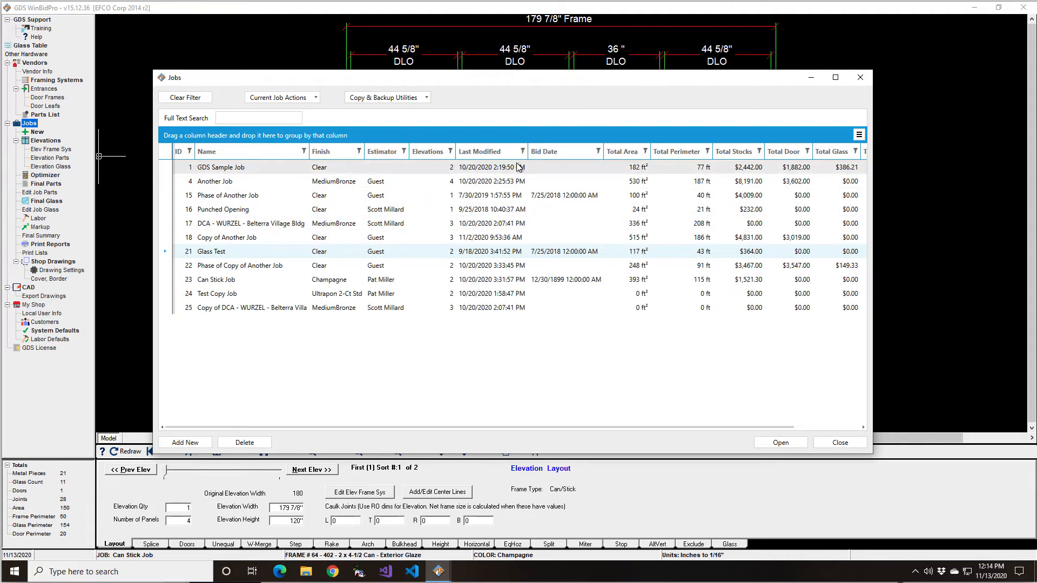
Step: Filter the jobs to those whose Estimator is equal to "guest"
click(403, 152)
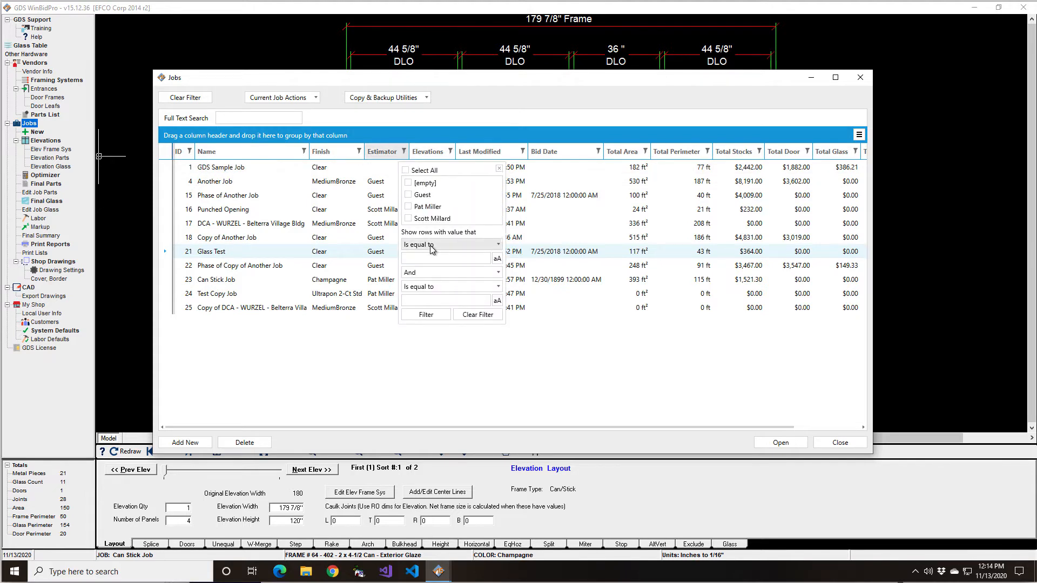
click(420, 257)
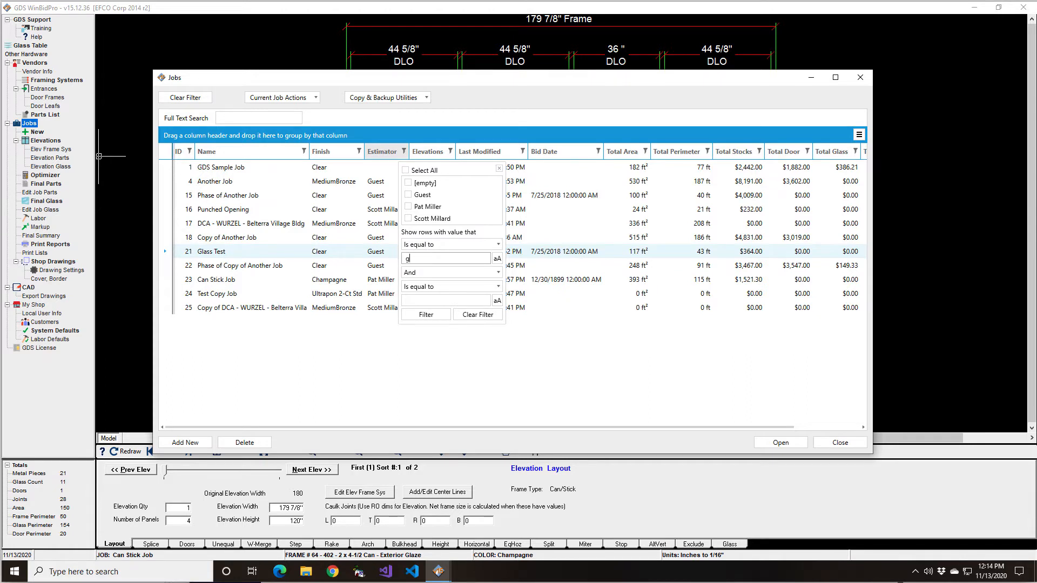
text(guest)
click(426, 314)
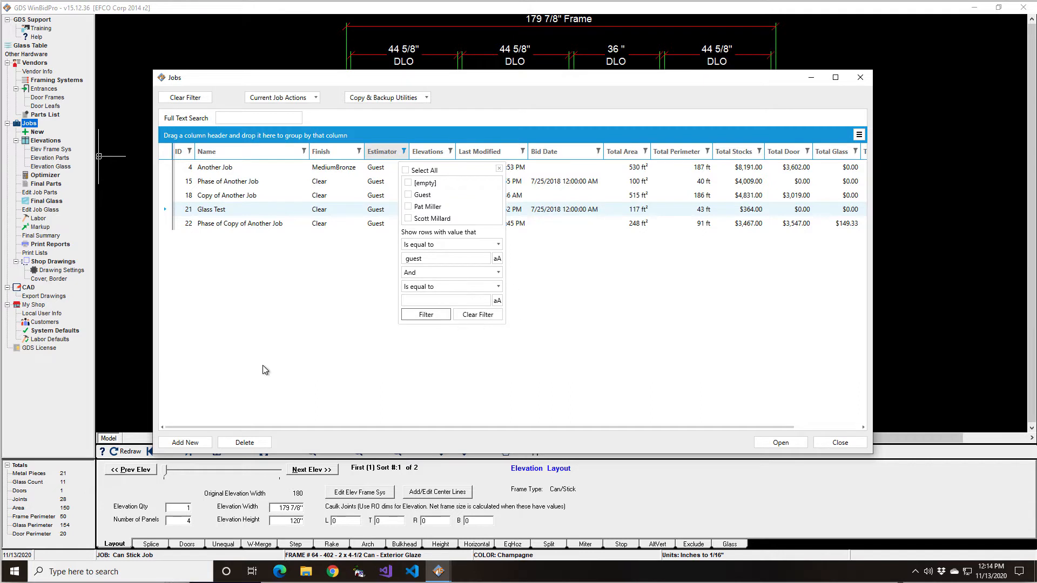
click(236, 327)
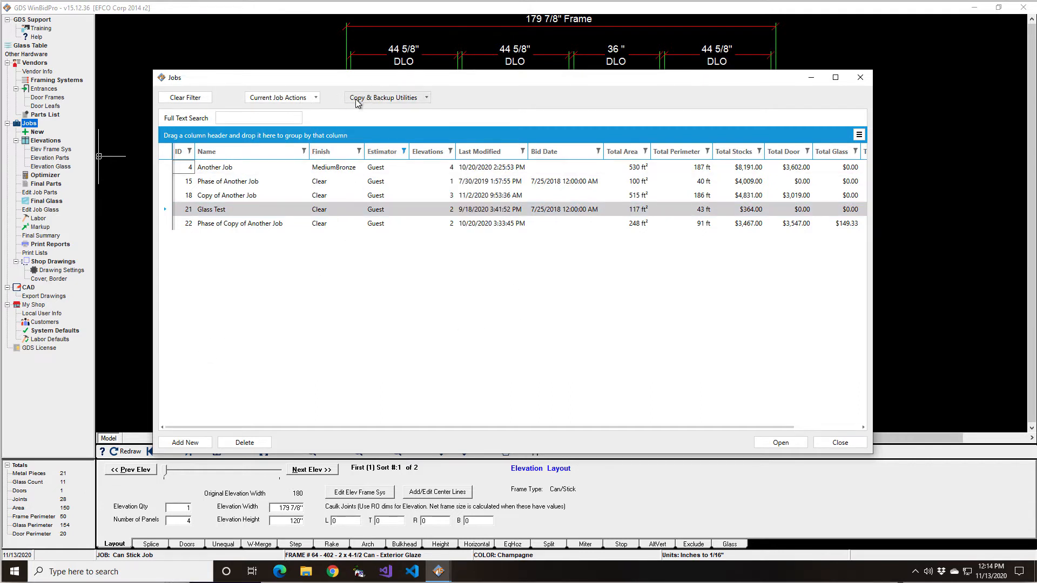
Step: Examine the current job actions and the copy and backup utilities, and close the Jobs list
click(309, 101)
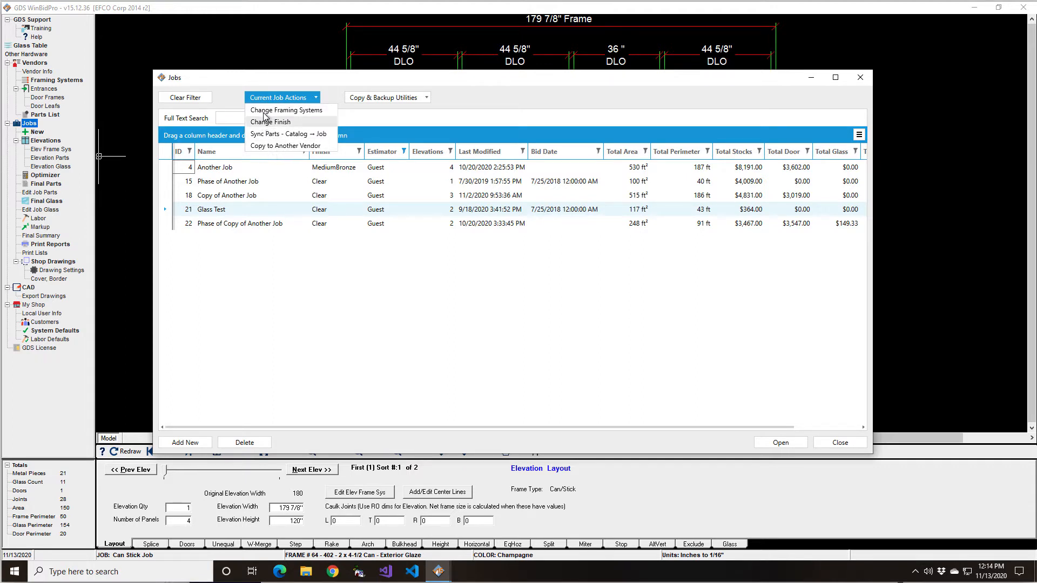
click(386, 99)
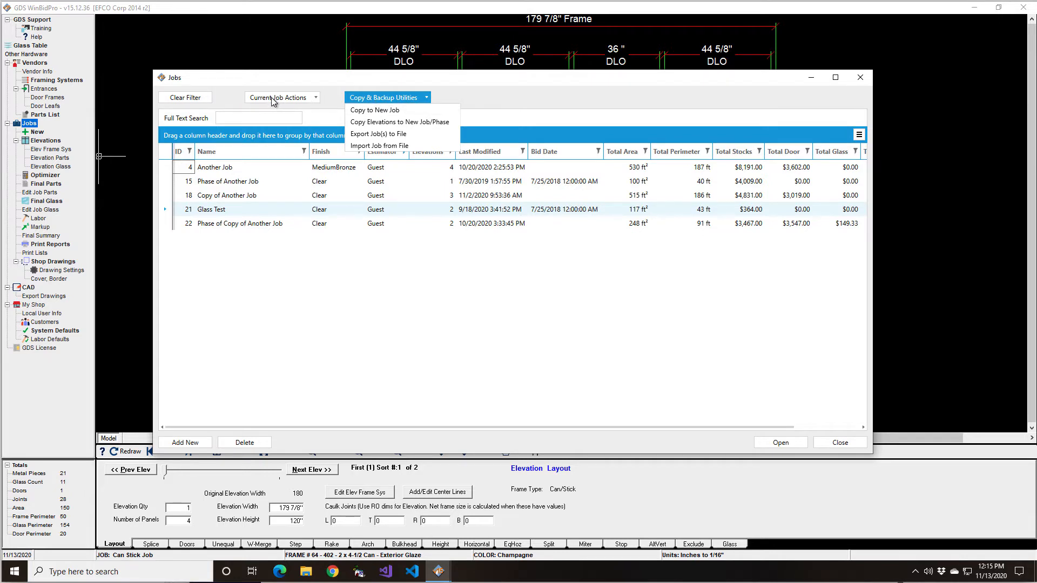
click(231, 84)
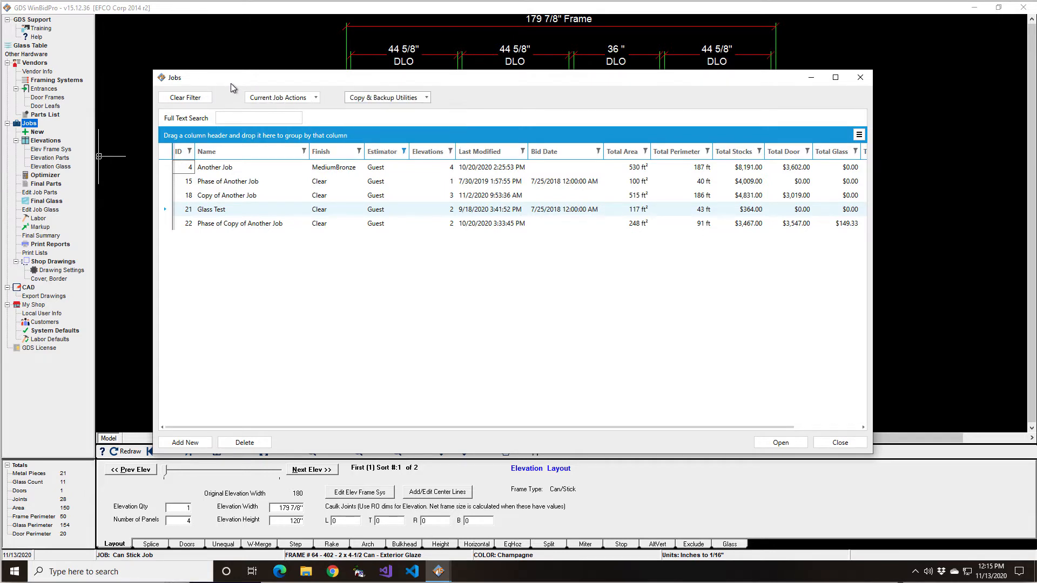
click(287, 99)
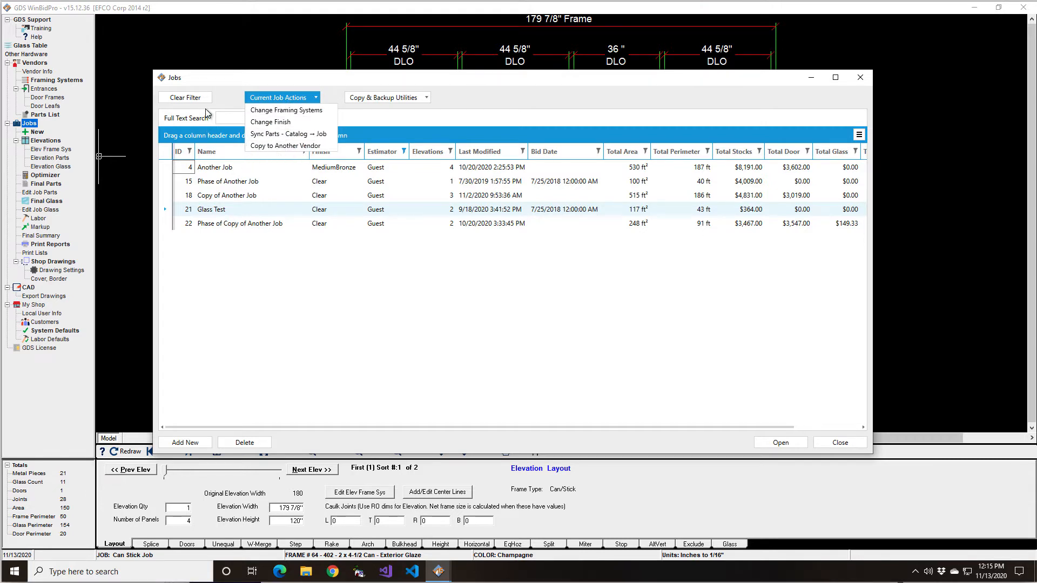
click(208, 80)
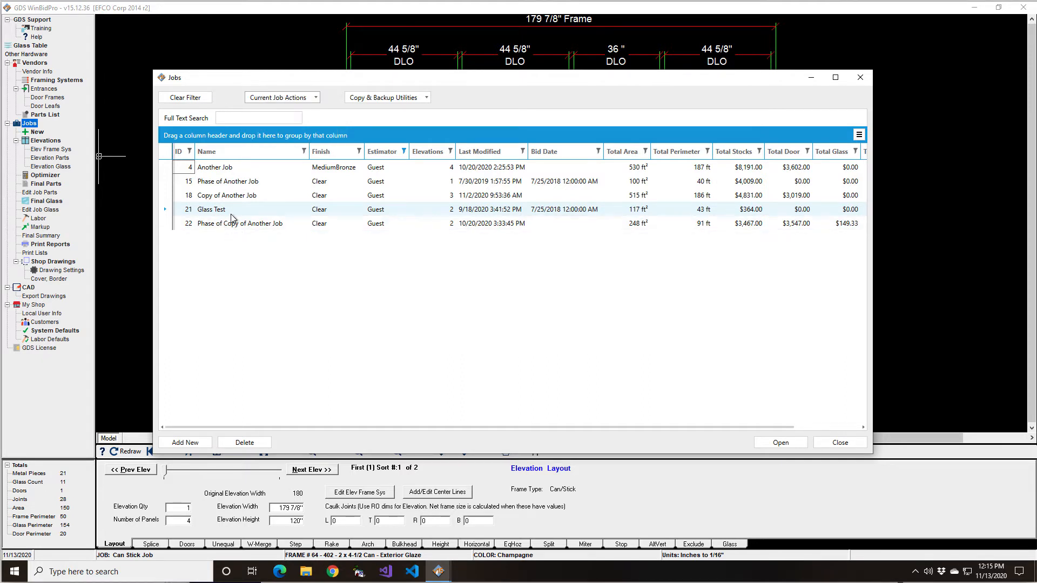
click(841, 442)
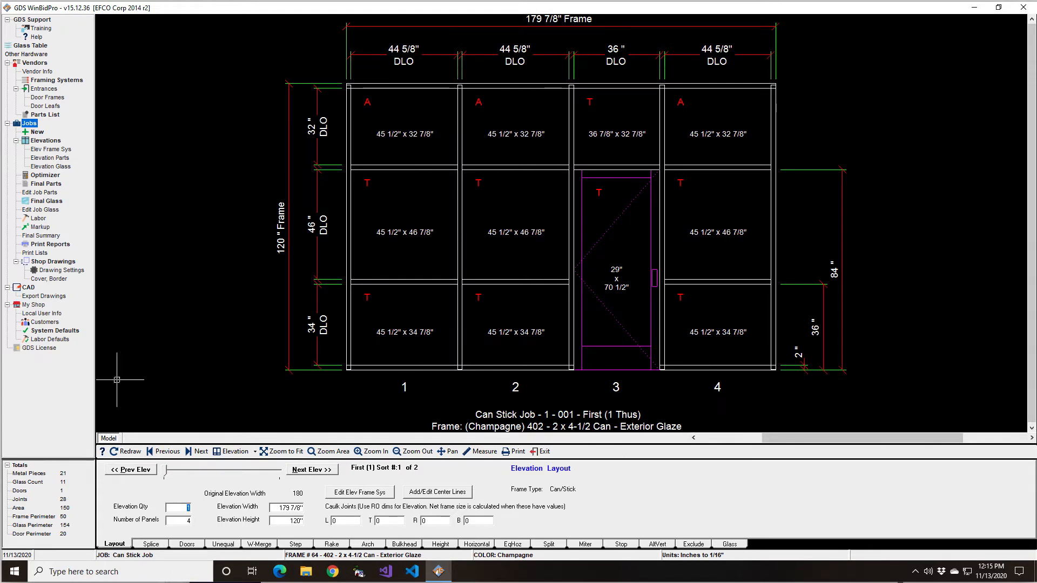
Step: Reopen the Jobs list and start copying Can Stick Job to another vendor
click(27, 128)
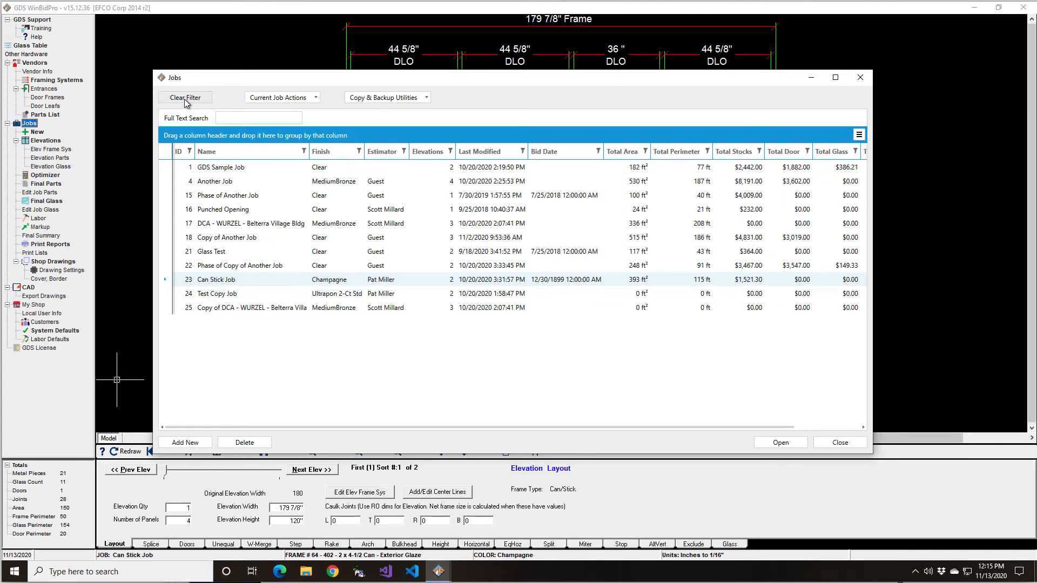
click(257, 281)
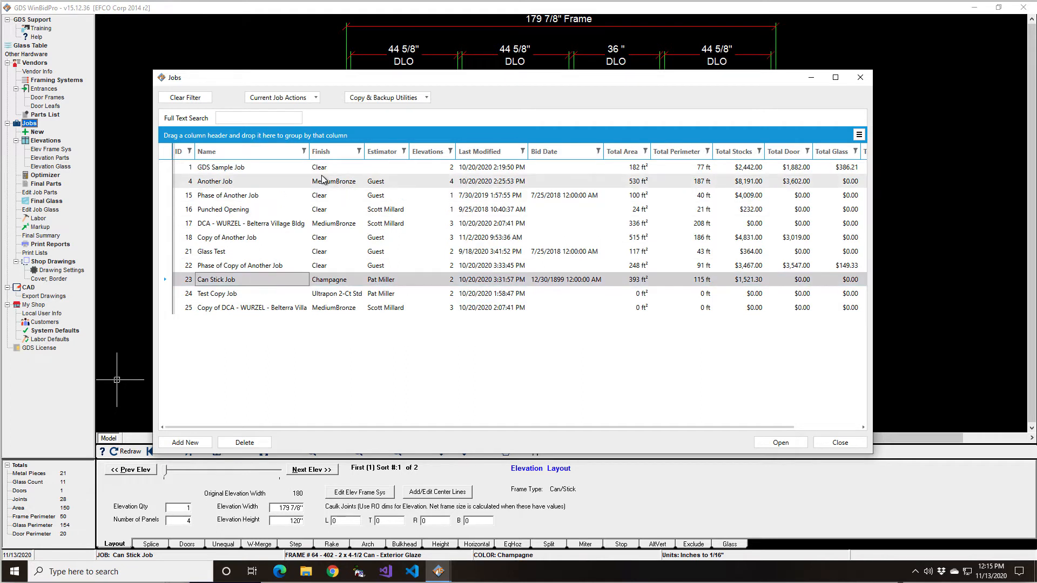
click(301, 99)
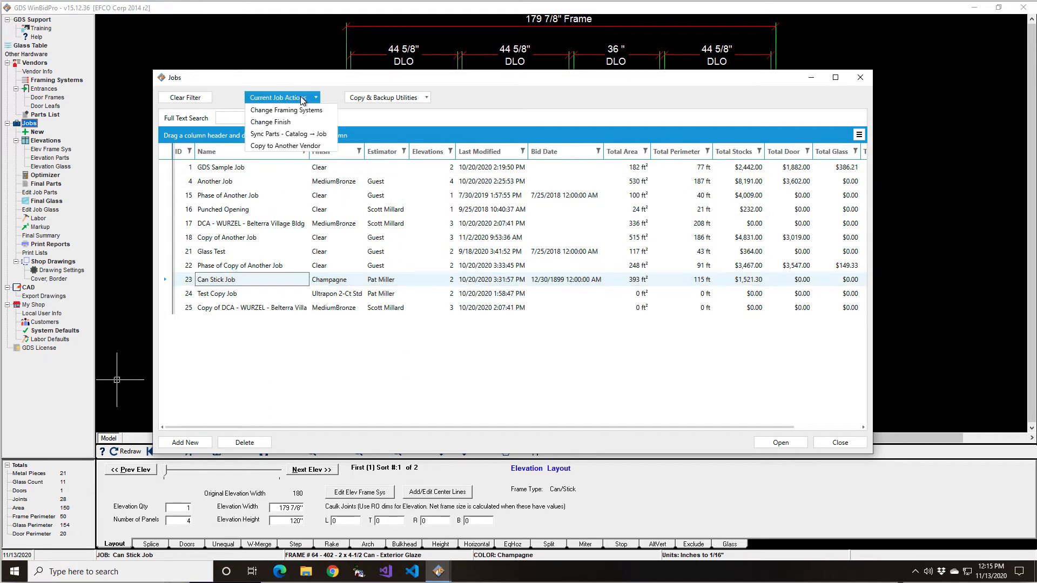
click(282, 147)
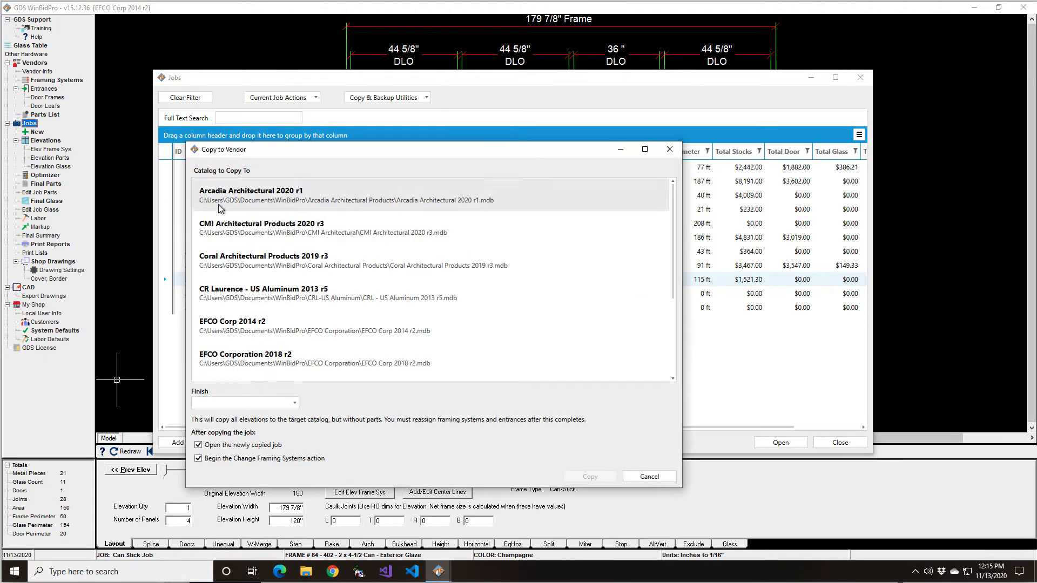
Step: Choose CR Laurence - US Aluminum 2013 r5 as the catalog to copy the job to
scroll(254, 206, down, 2)
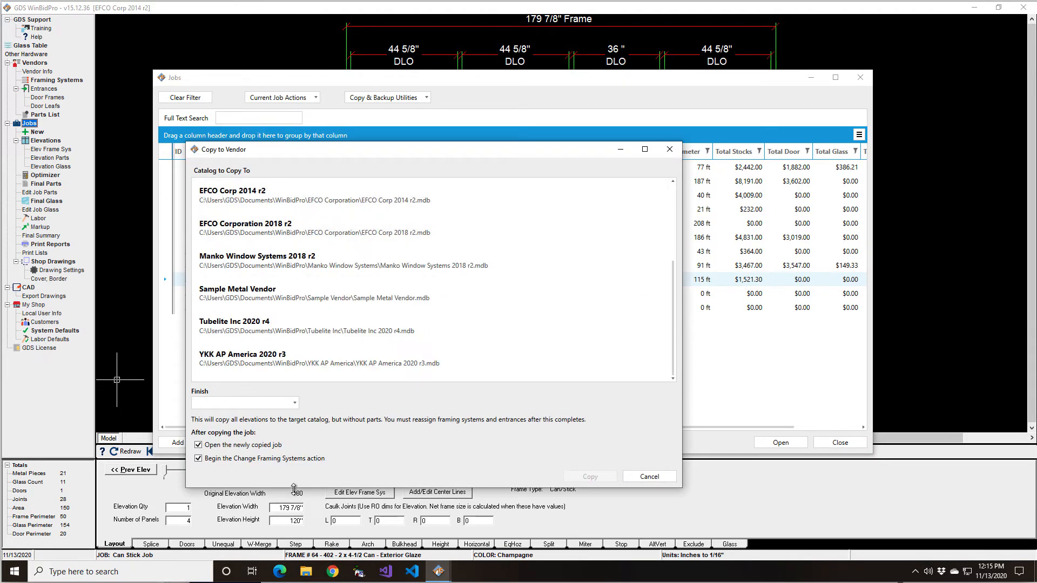
scroll(243, 280, up, 2)
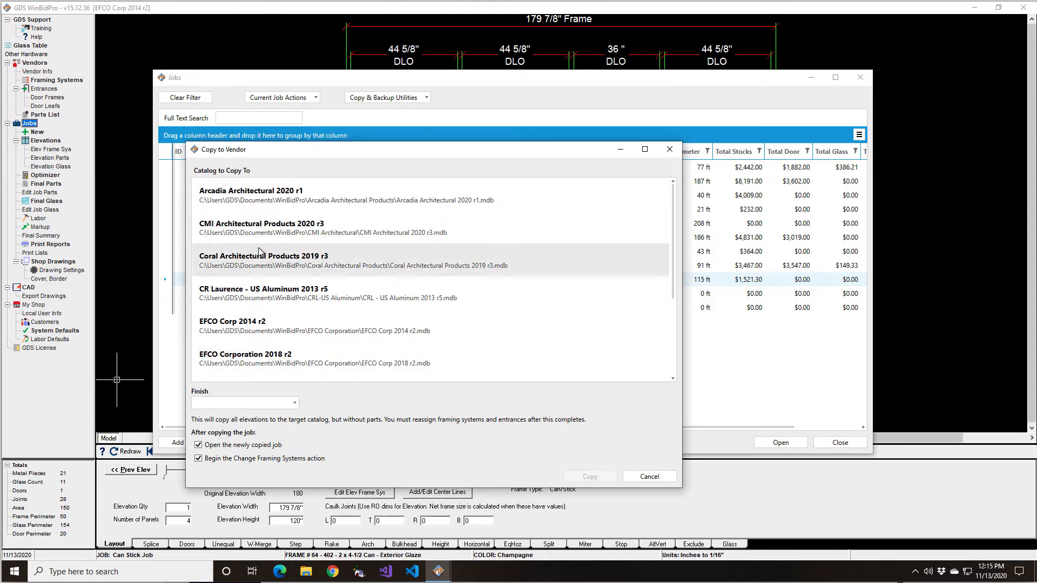
scroll(259, 248, down, 2)
scroll(248, 219, up, 2)
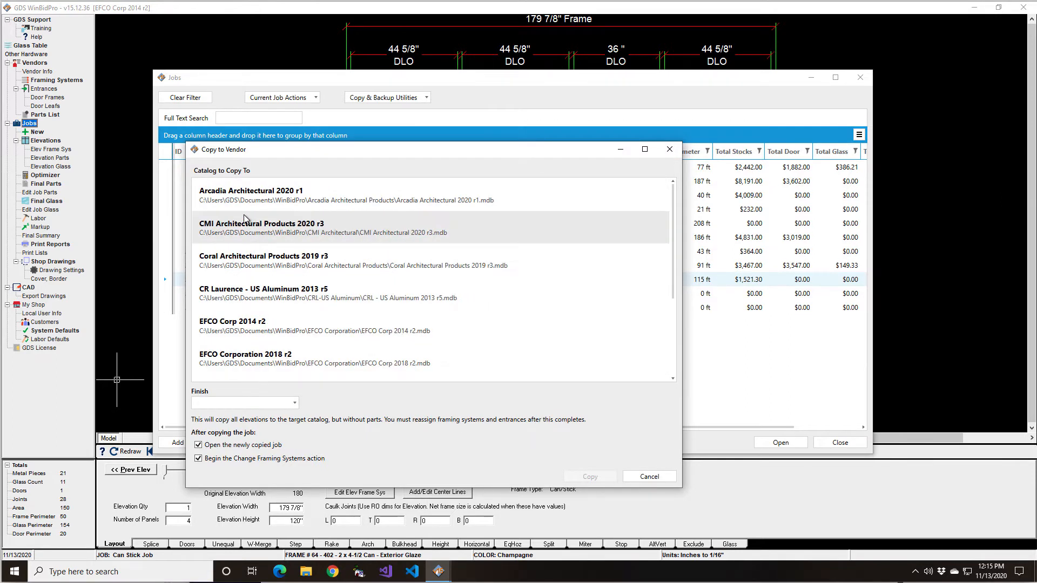
click(240, 199)
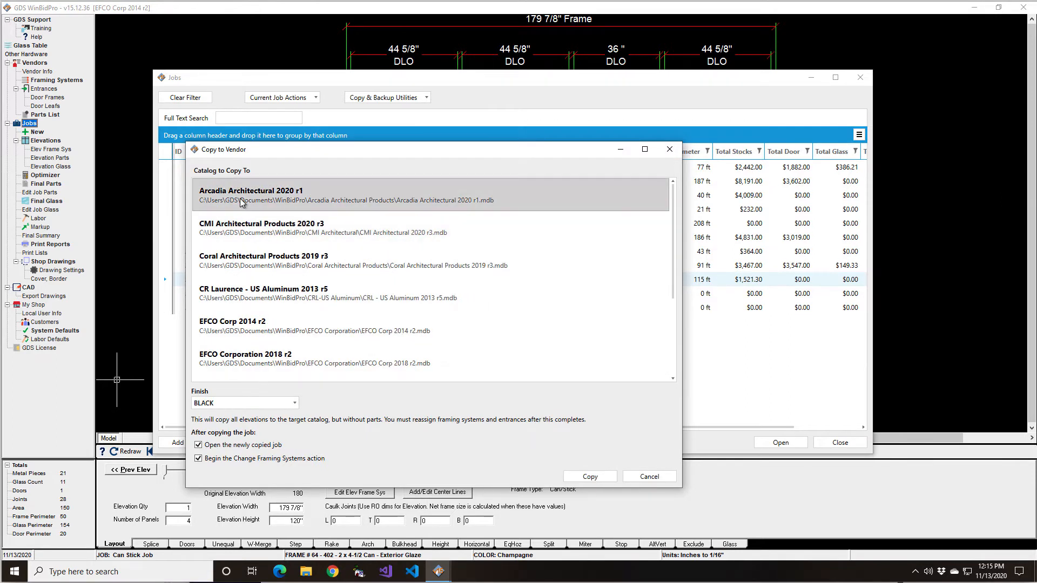
click(249, 268)
click(286, 293)
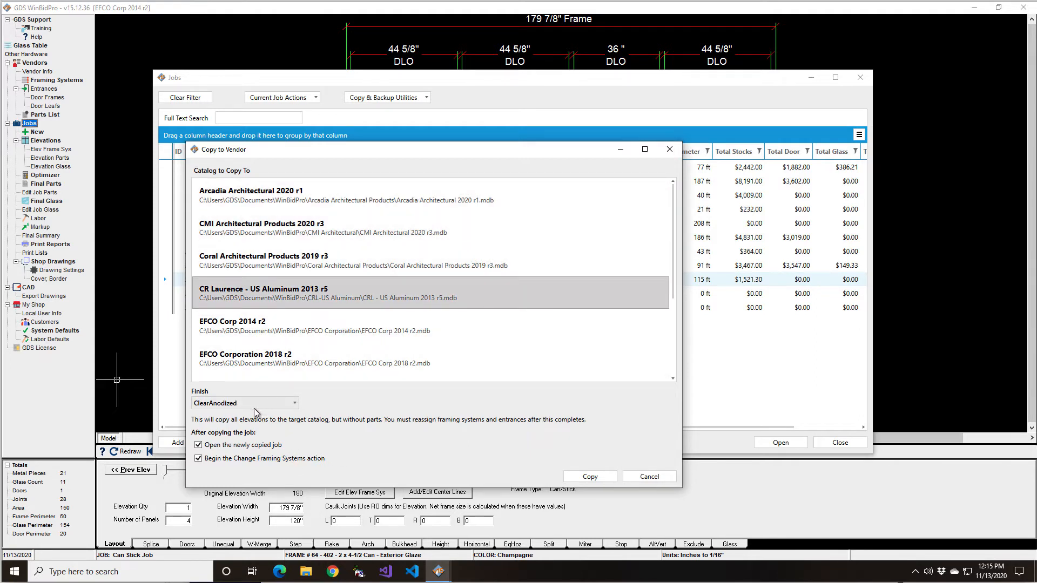
Step: Set the copied job's finish to SpecialPaint and run the copy with both follow-up options enabled
click(294, 404)
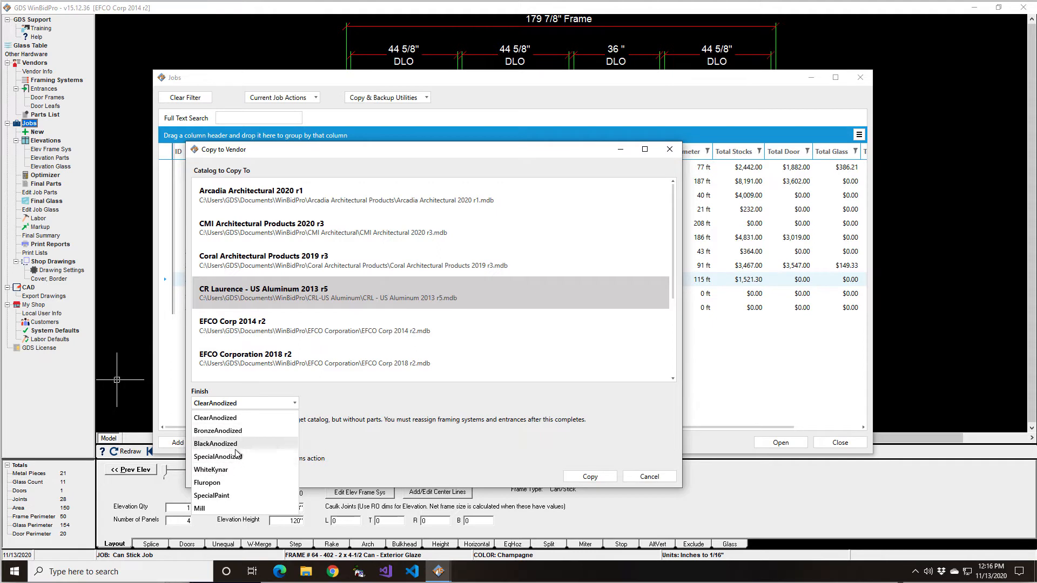
click(219, 496)
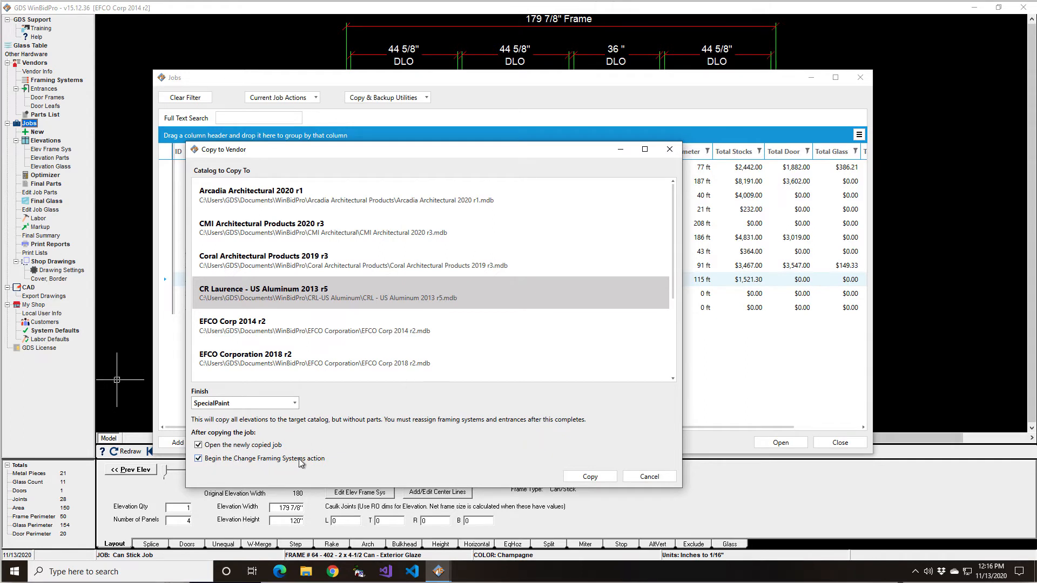
click(593, 478)
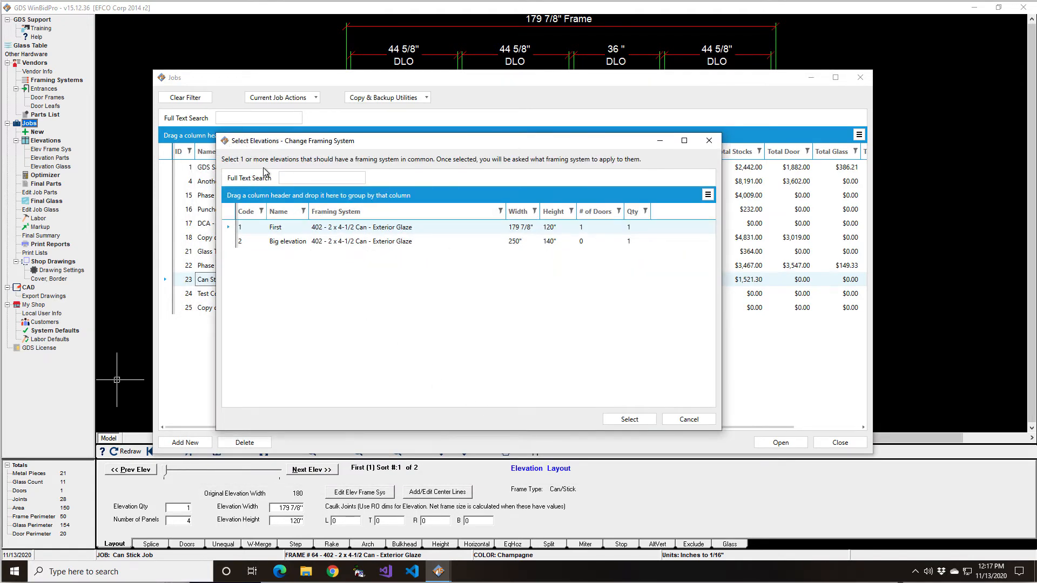
Step: Select both elevations, First and Big elevation, for the framing system change
drag(217, 134, 165, 63)
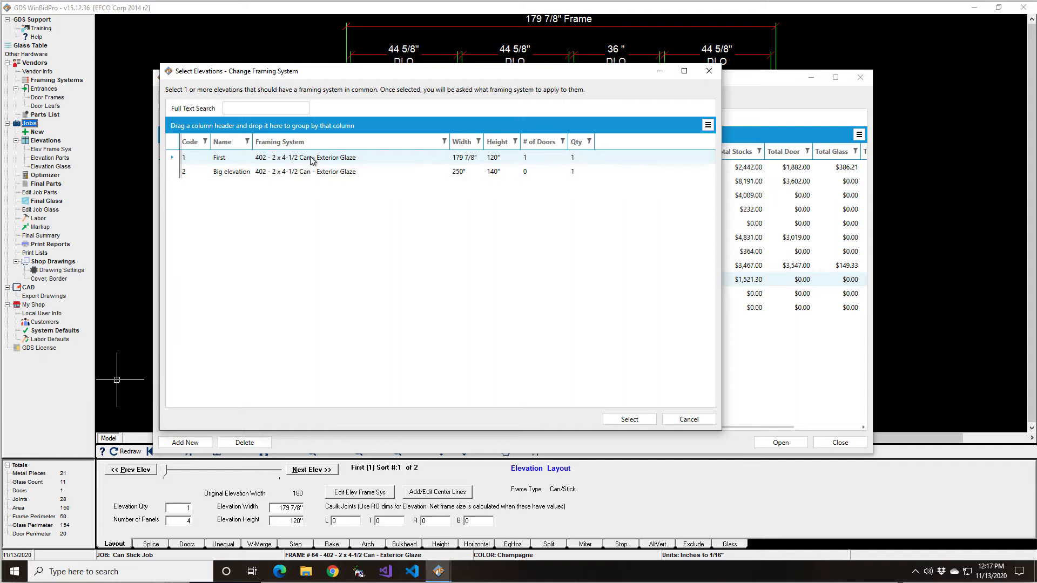
click(222, 162)
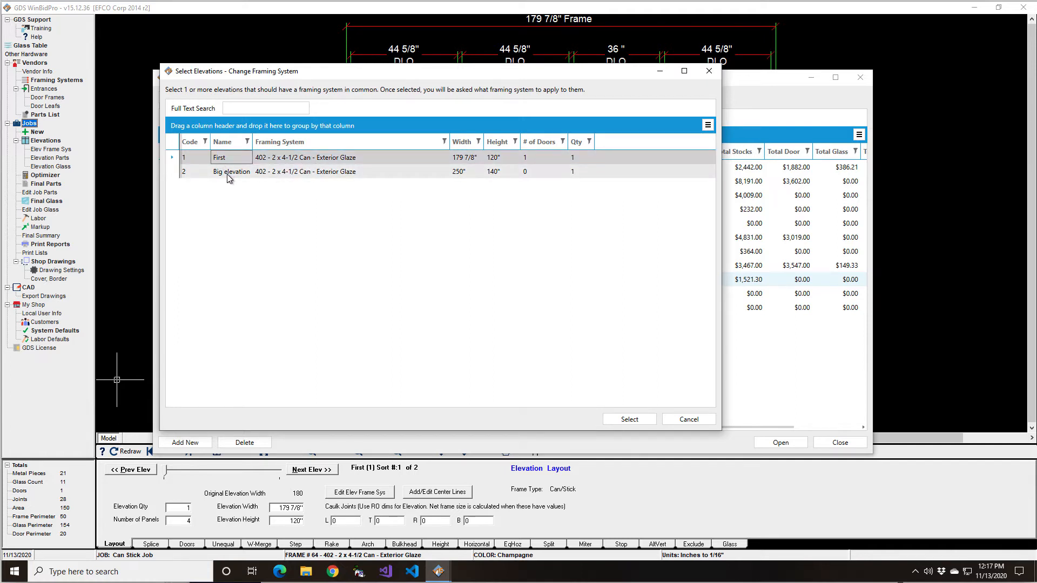
ctrl+click(229, 173)
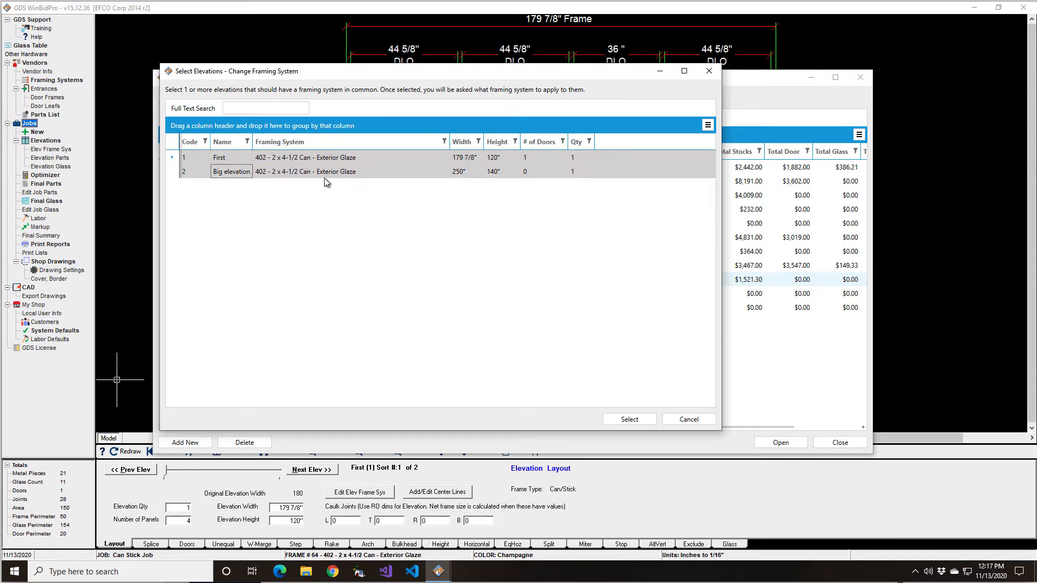
click(316, 158)
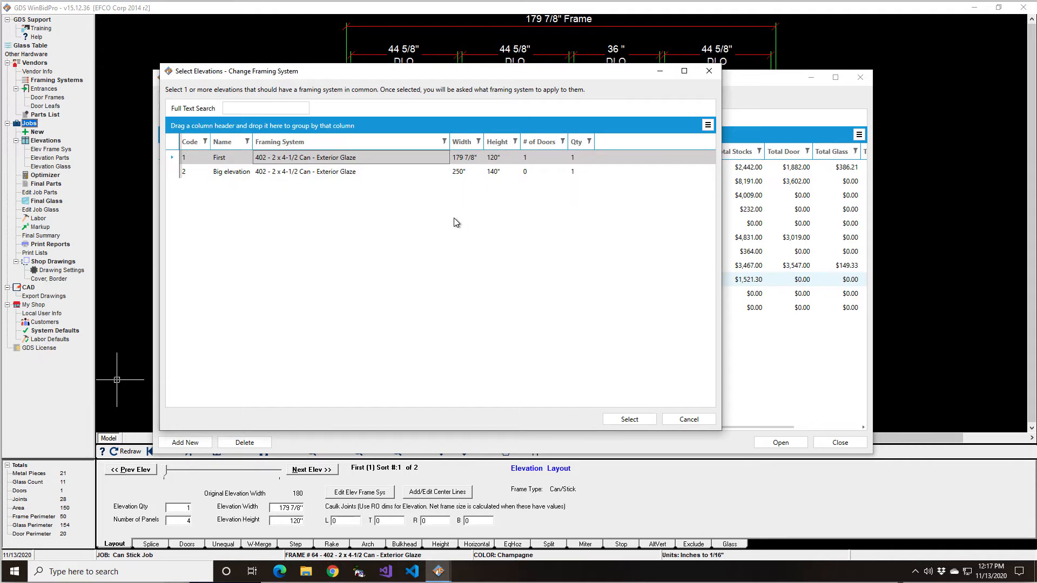
key(ctrl+a)
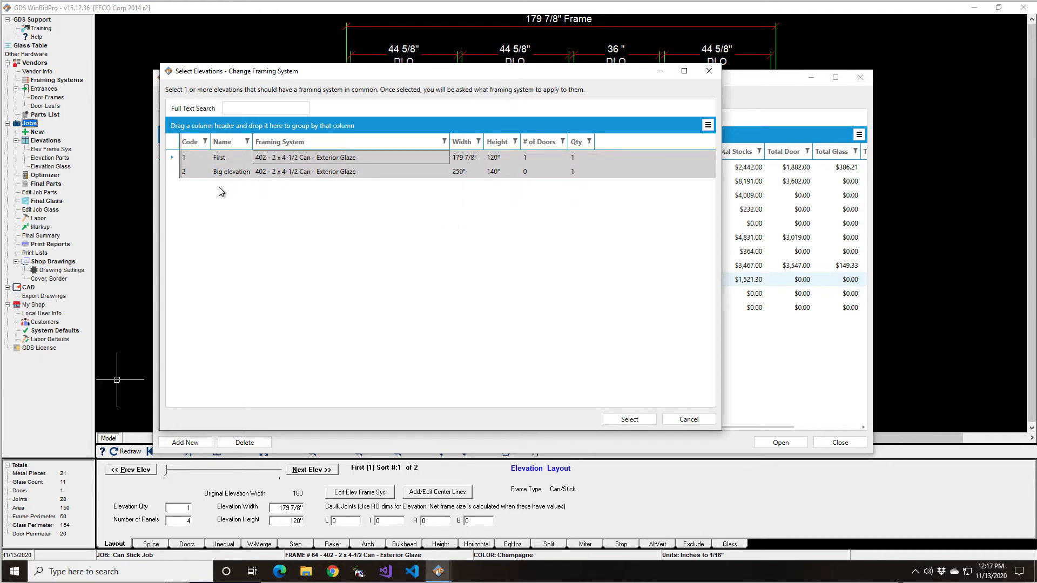
Step: Limit the framing system change to the First elevation and search the framing systems for "can"
click(225, 159)
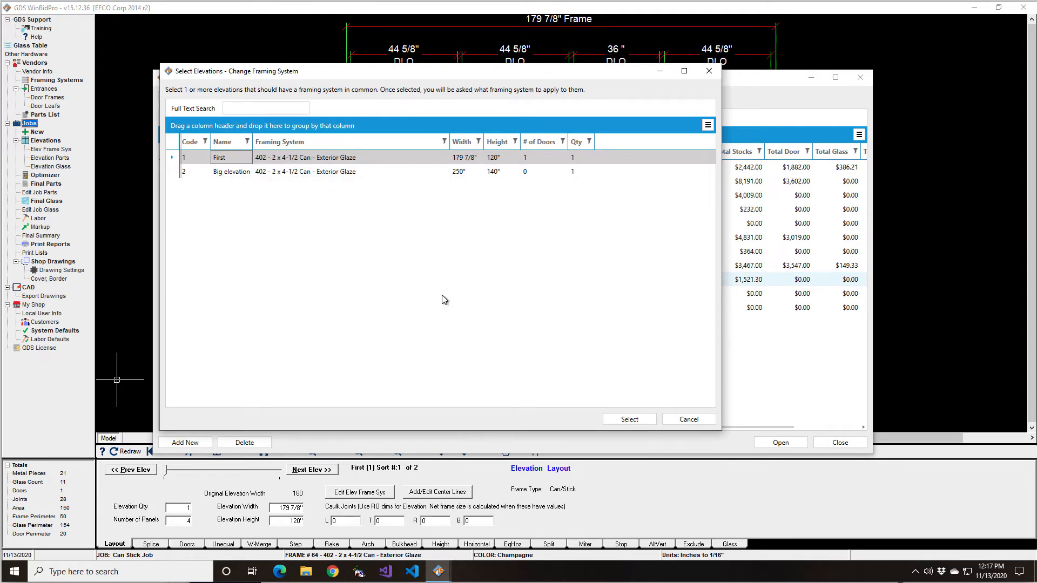
click(629, 420)
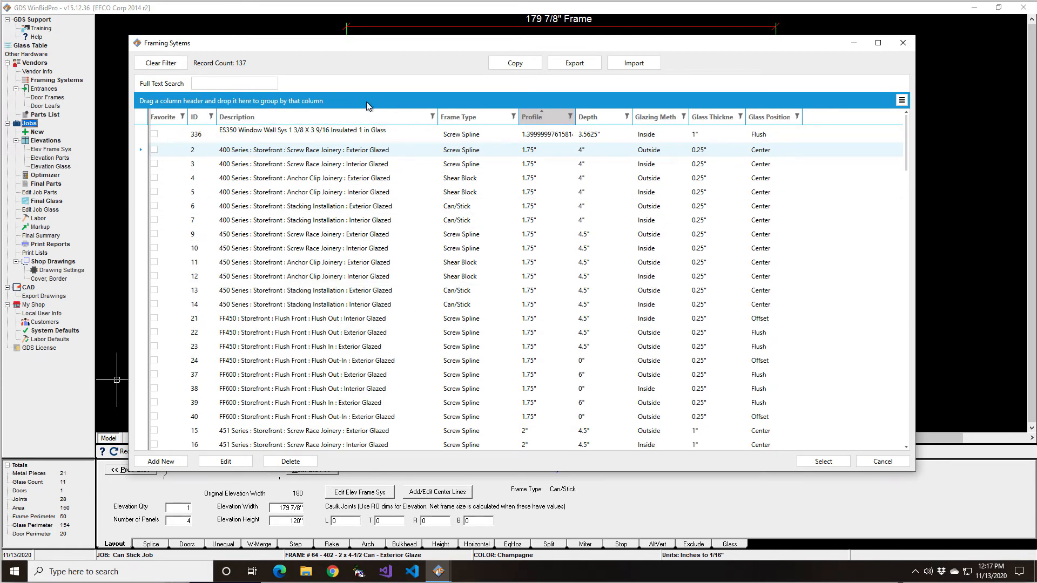
click(224, 83)
text(can)
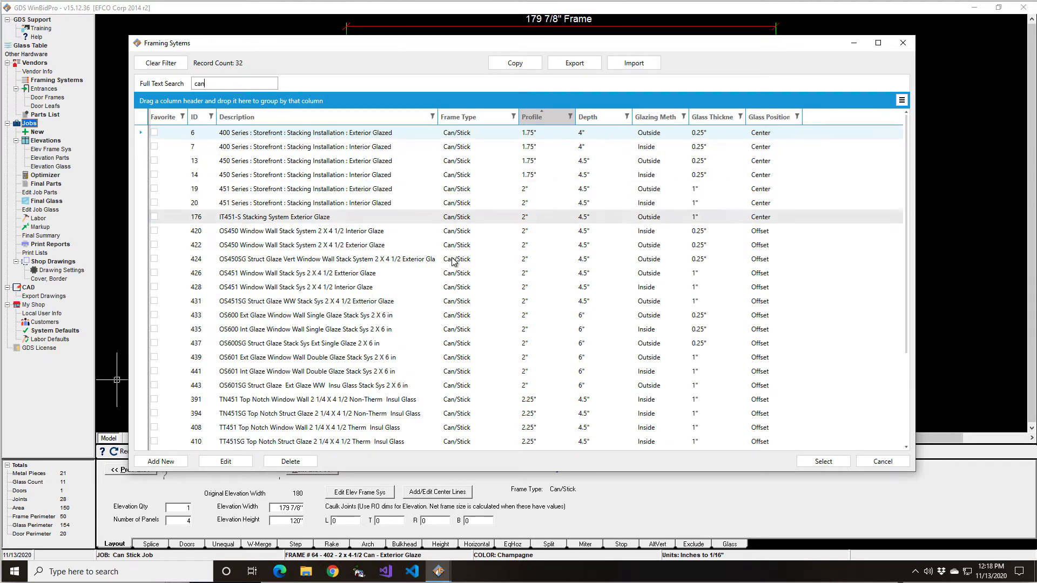
Step: Apply OS450 Window Wall Stack System 2 X 4 1/2 Interior Glaze to the elevation without overwriting its caulk joints
click(528, 217)
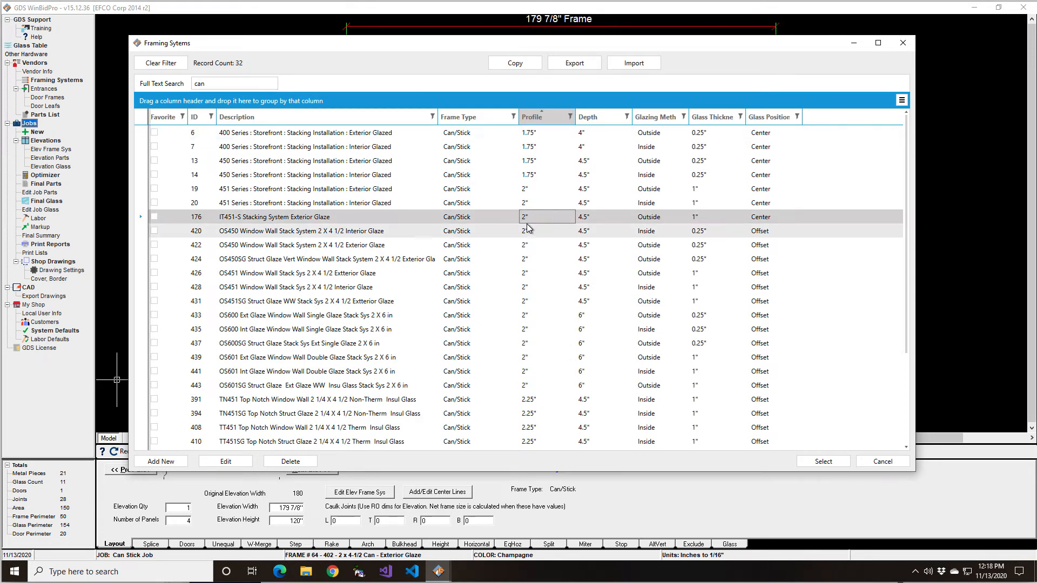
click(528, 229)
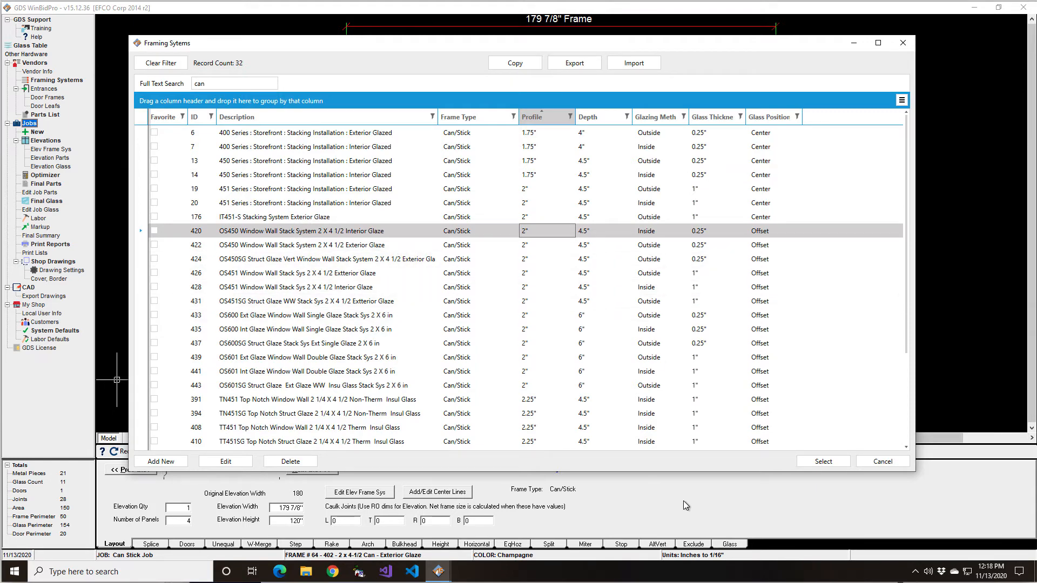
click(832, 464)
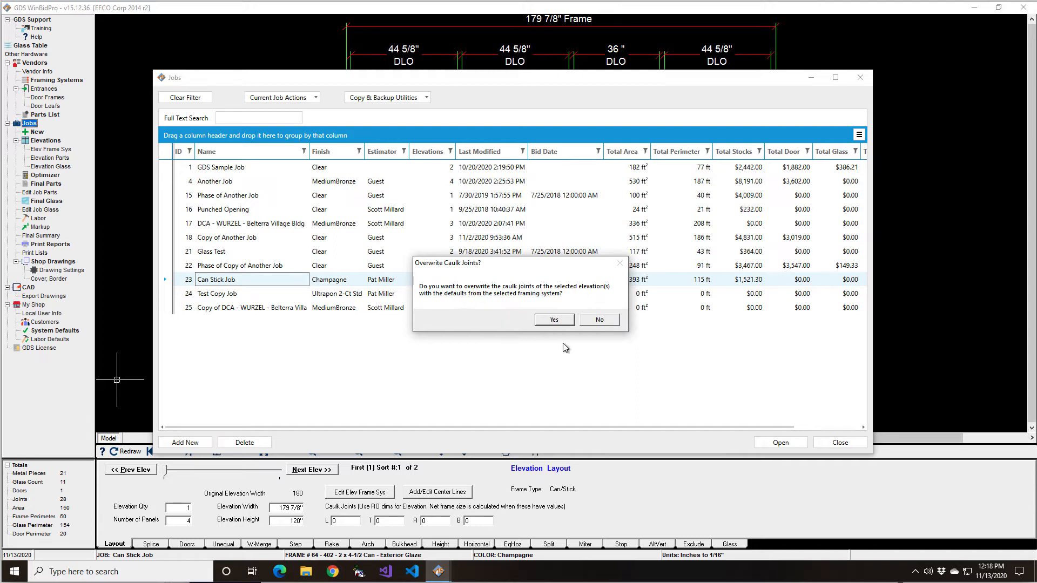
click(600, 322)
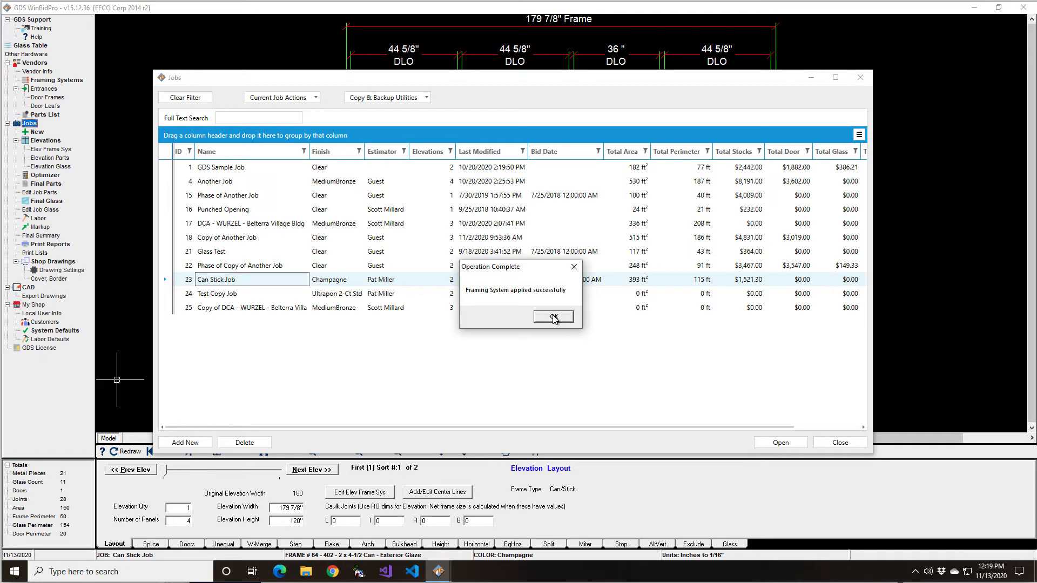
click(554, 318)
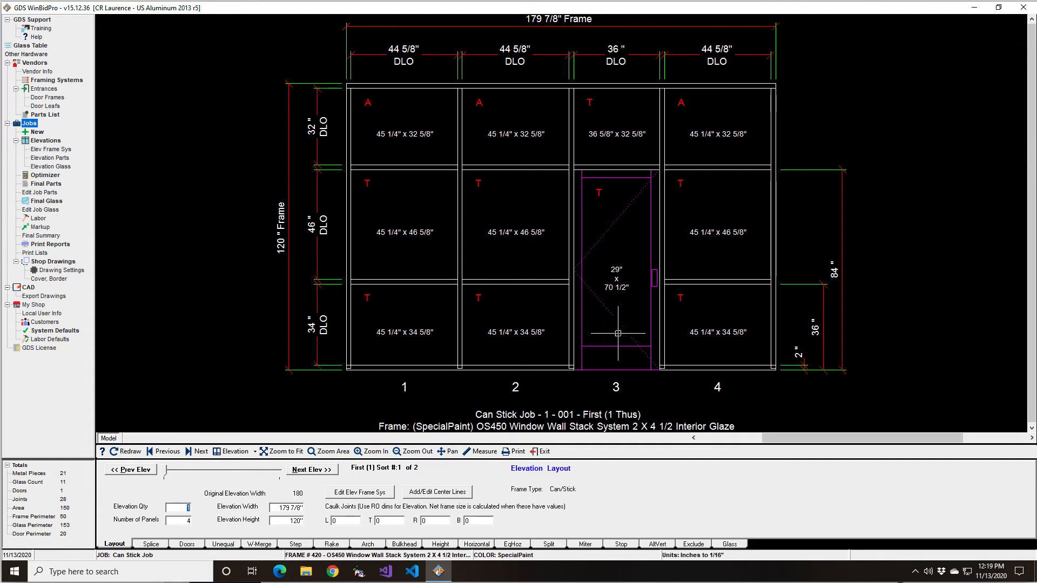
Step: Start swapping the door frame of the panel 3 entrance and filter the available frames by profile 2
click(192, 545)
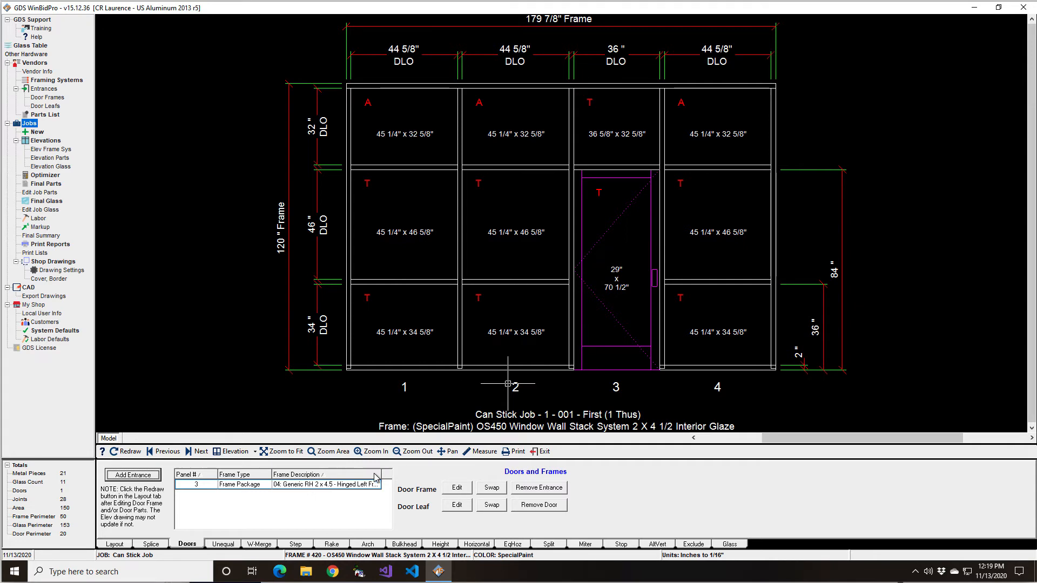
click(490, 489)
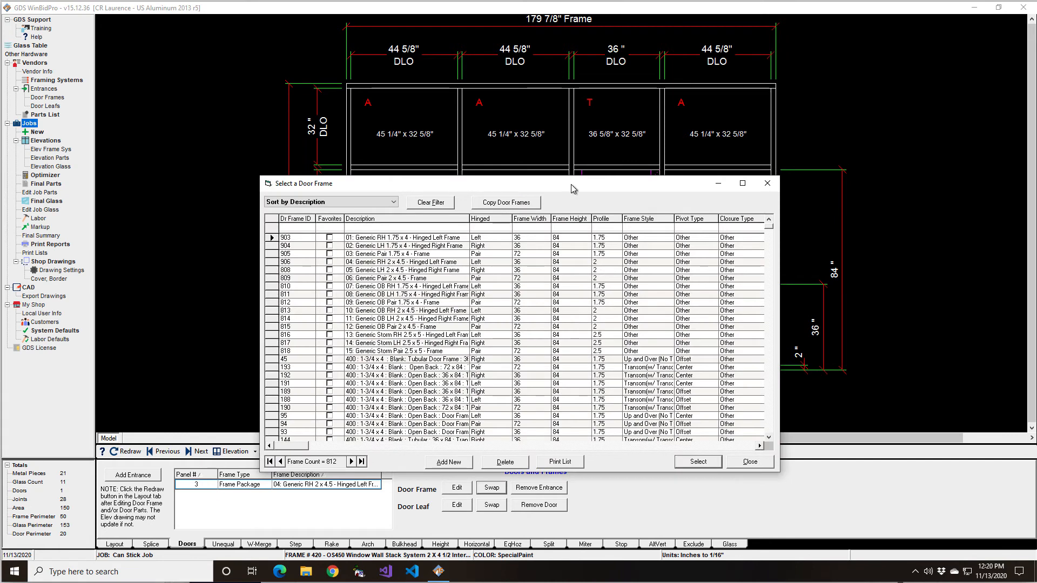
mouse_move(571, 183)
mouse_down()
mouse_move(766, 290)
mouse_move(802, 321)
mouse_move(785, 232)
mouse_up()
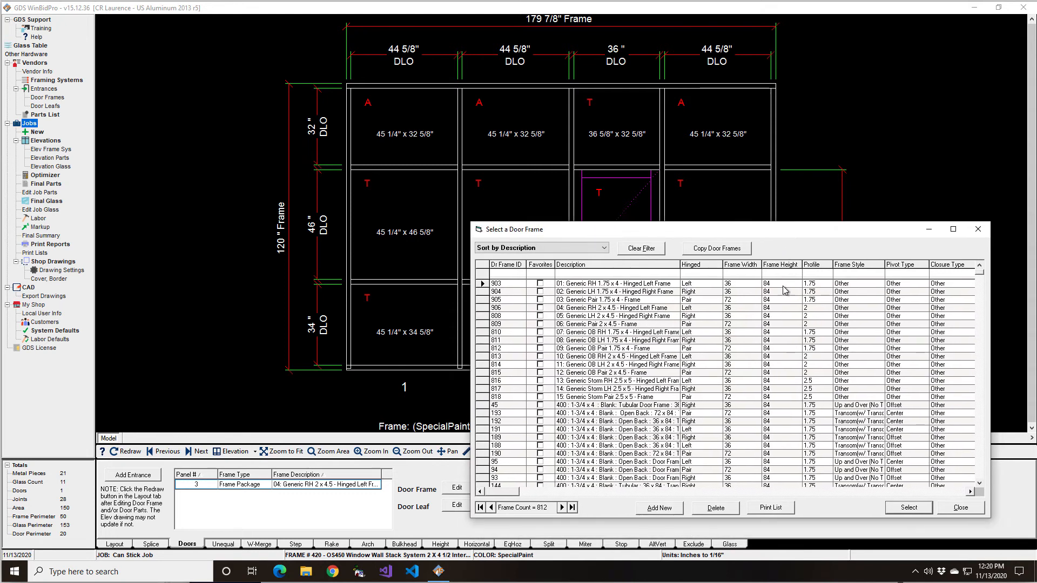
click(815, 266)
click(815, 273)
text(2)
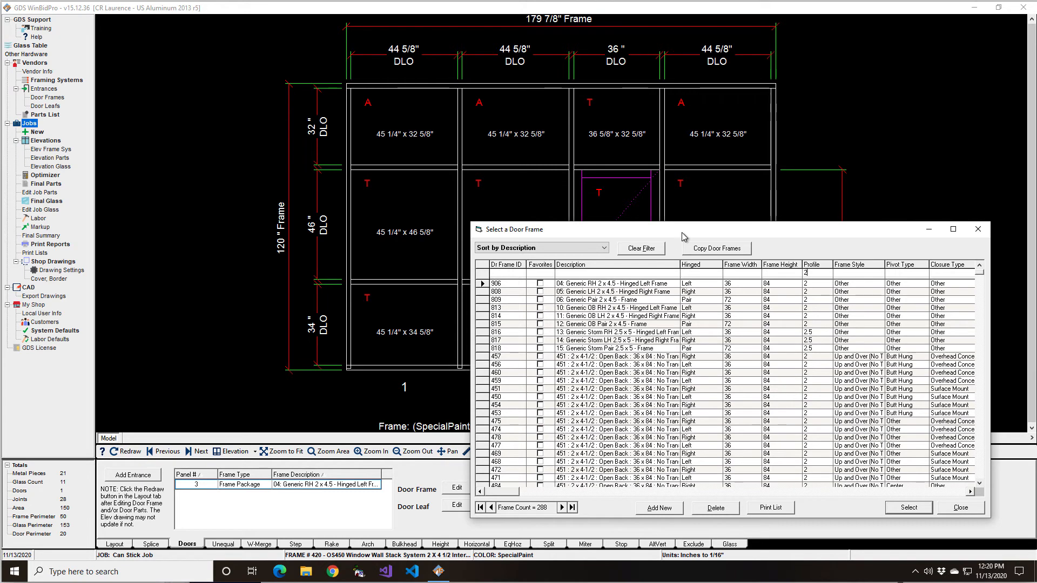
Step: Filter the door frames to left hinged and swap in frame 555, the 451 : 2 x 4-1/2 Open Back 36 x 84 Transom frame
drag(684, 232, 689, 495)
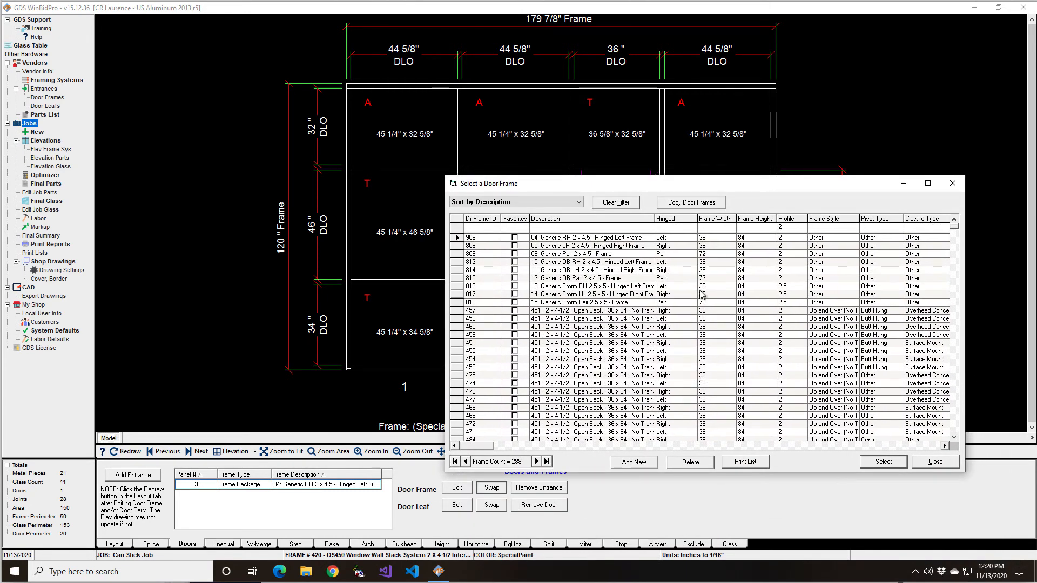
click(667, 228)
text(left)
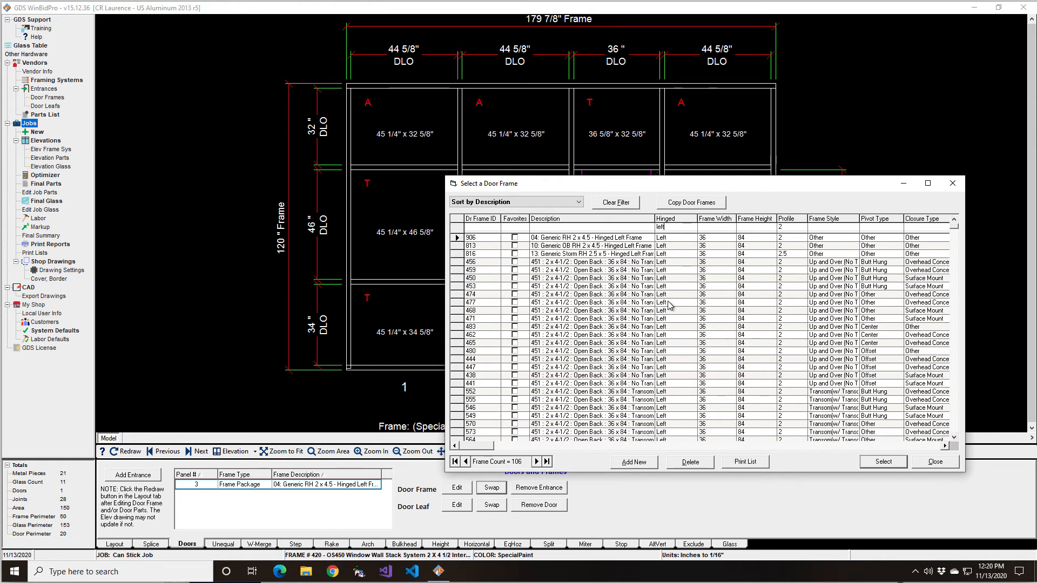
click(747, 400)
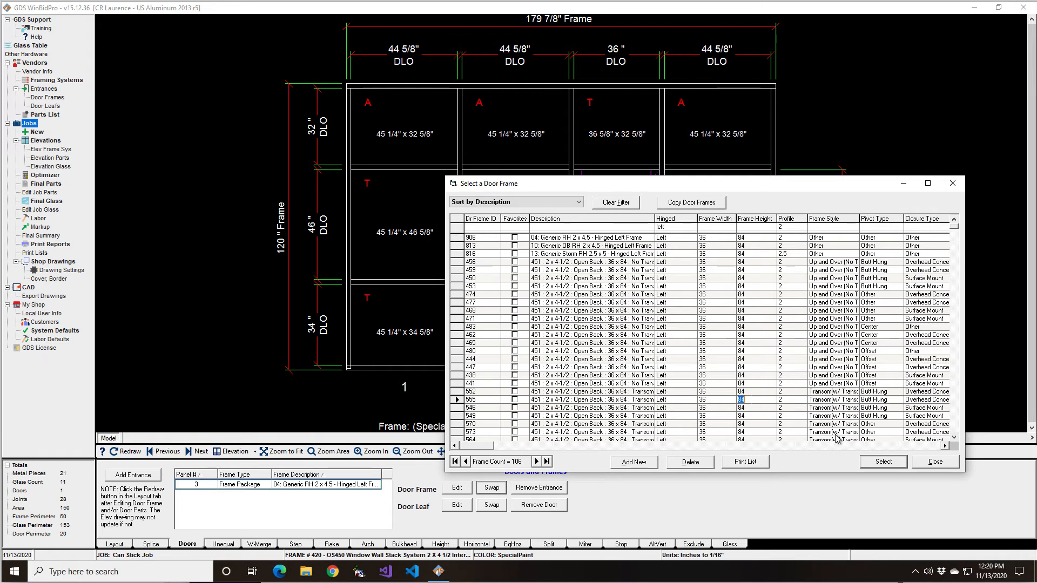
click(884, 462)
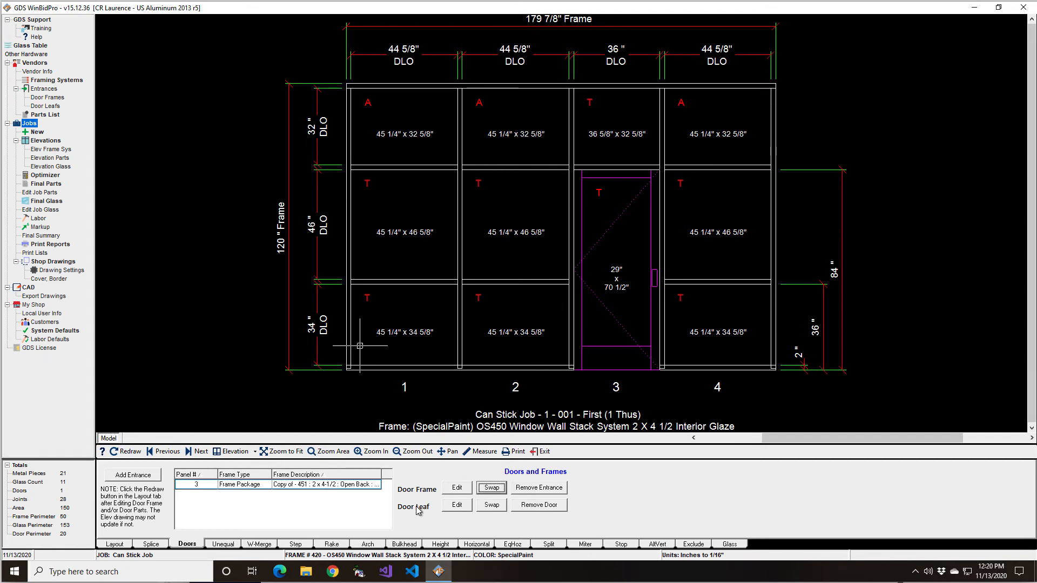
Step: Examine the settings and parts of the panel 3 door leaf without saving changes
click(455, 506)
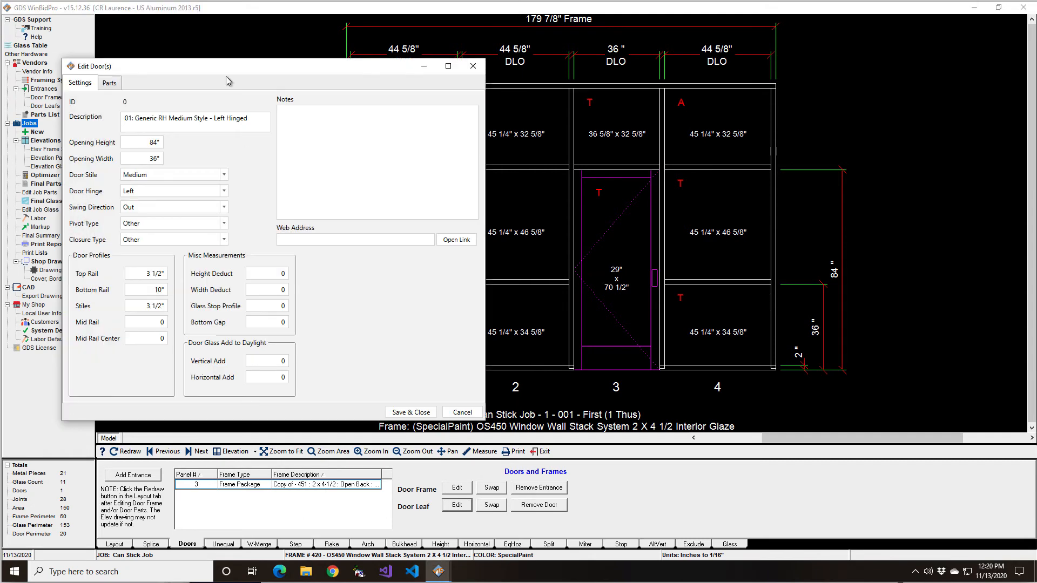
click(109, 84)
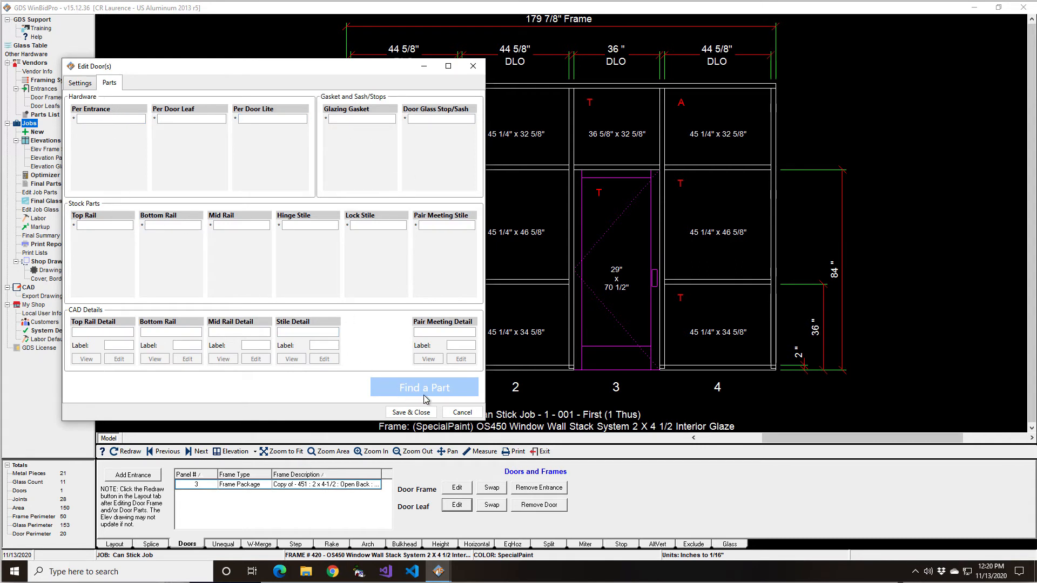
click(463, 414)
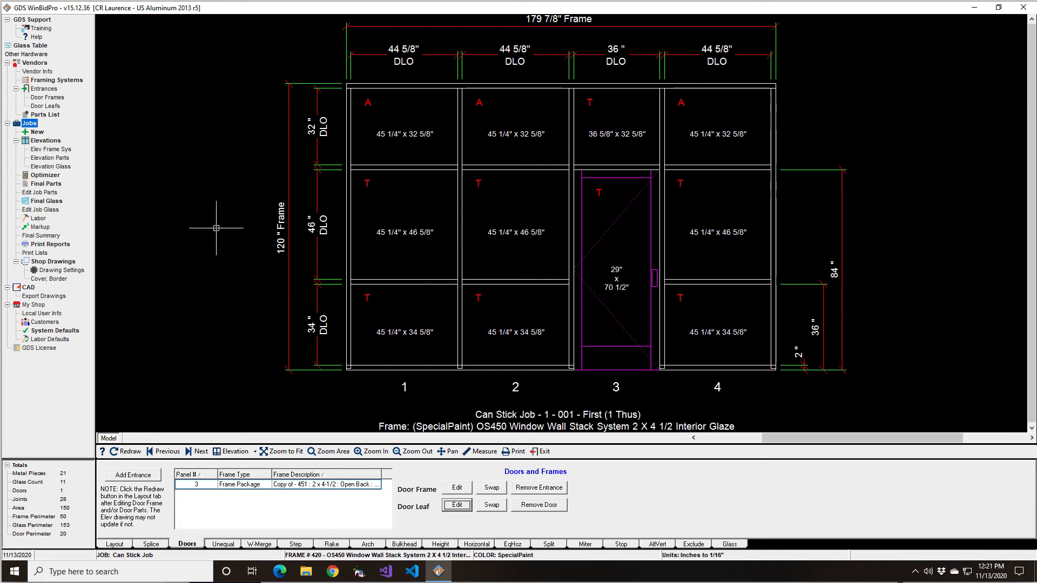
Step: Set Big elevation's framing system to 451 Series : Storefront : Screw Race Joinery : Exterior Glazed and display its drawing
click(49, 140)
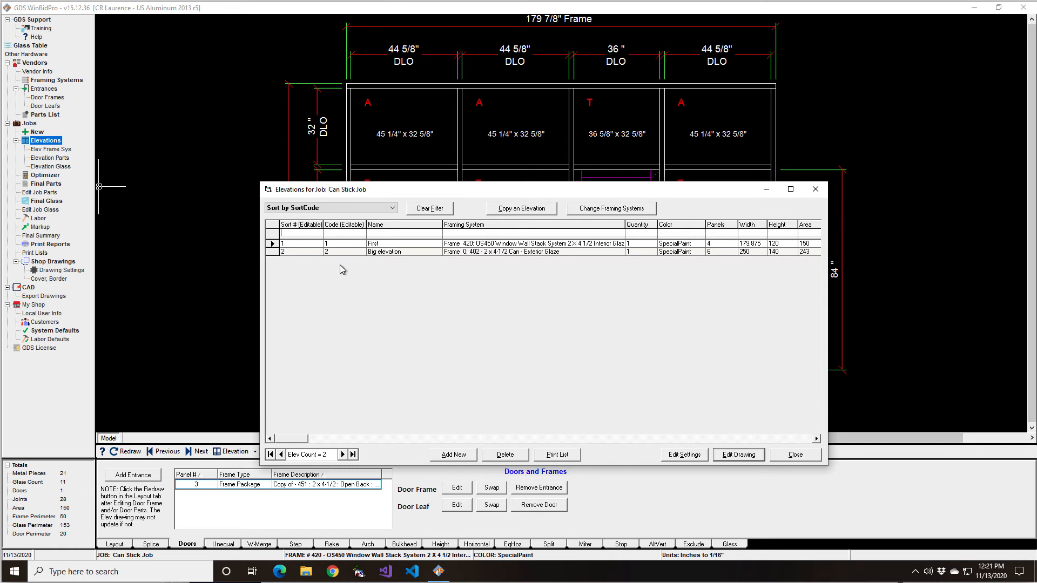
click(351, 252)
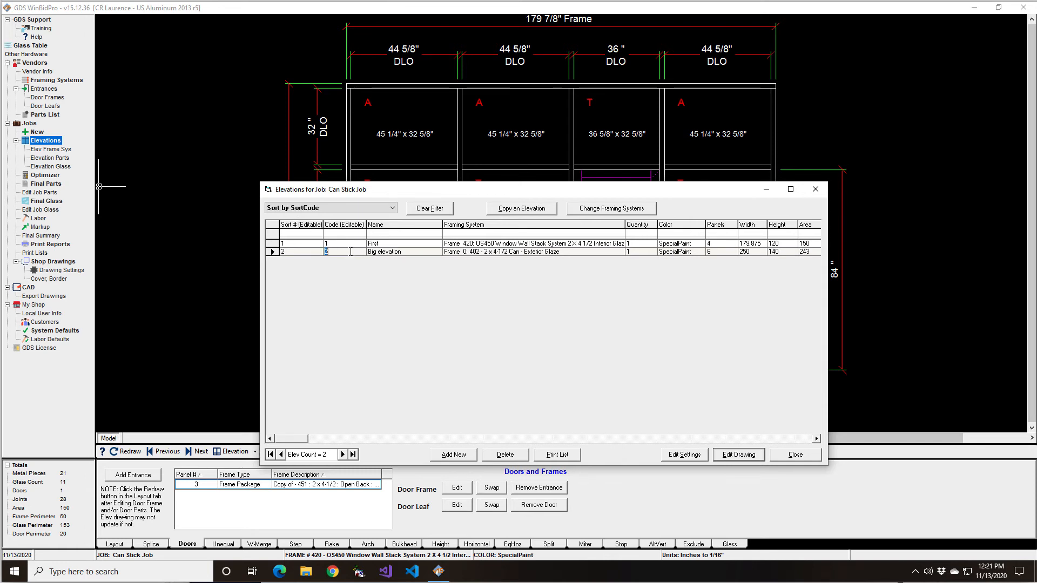
click(684, 455)
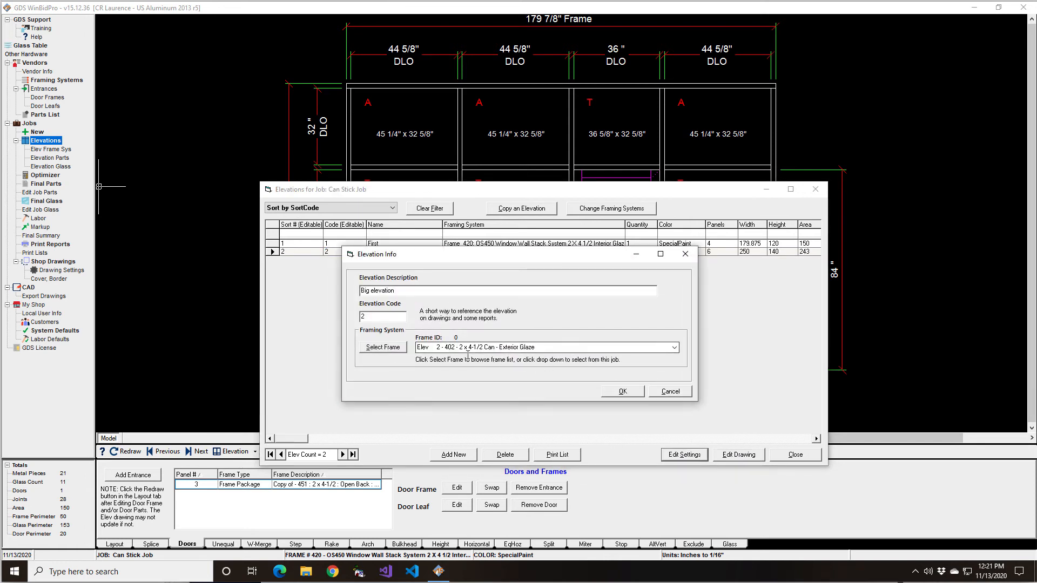
click(401, 350)
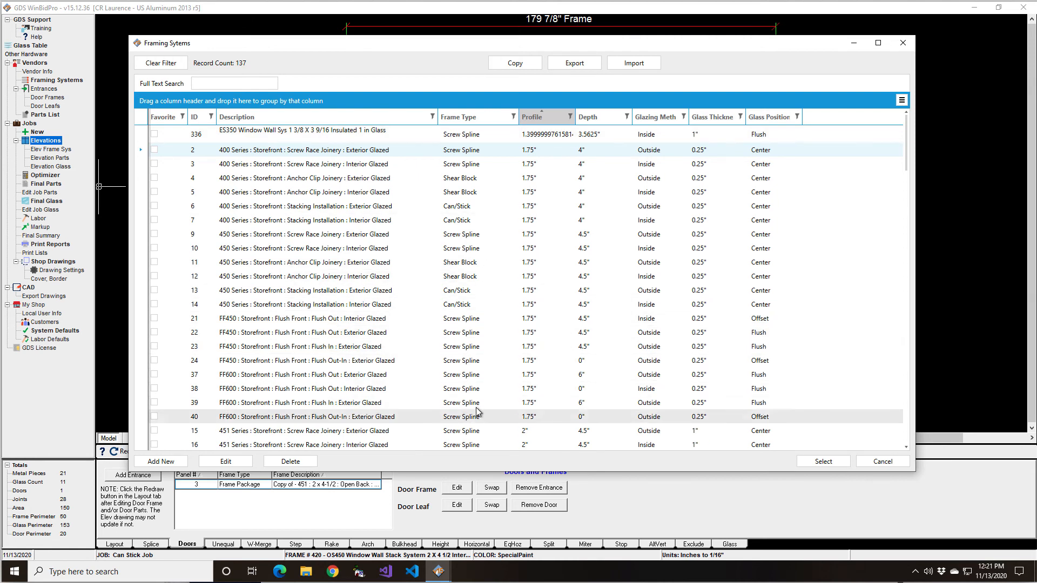
click(463, 432)
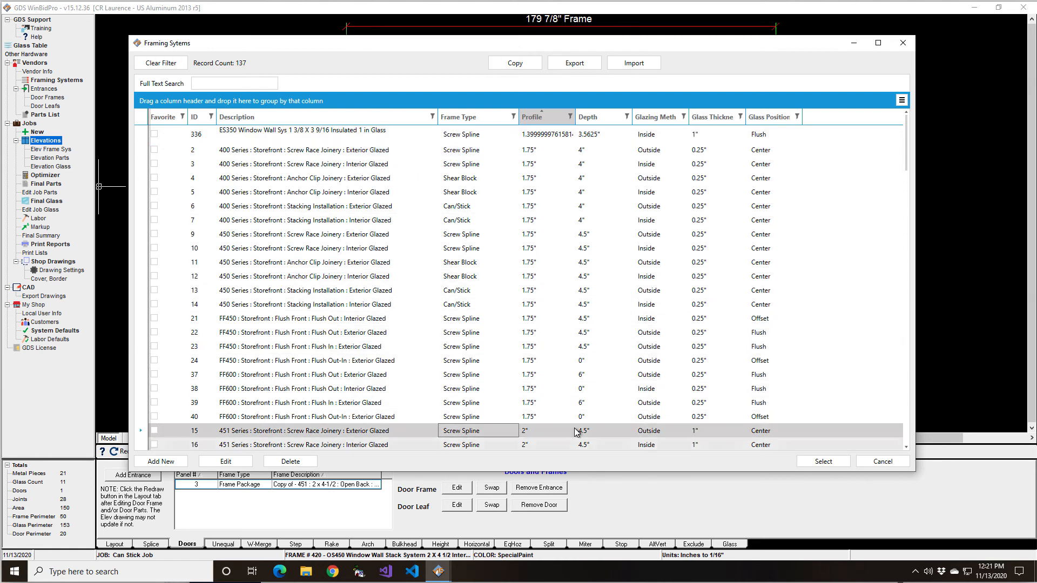
click(830, 463)
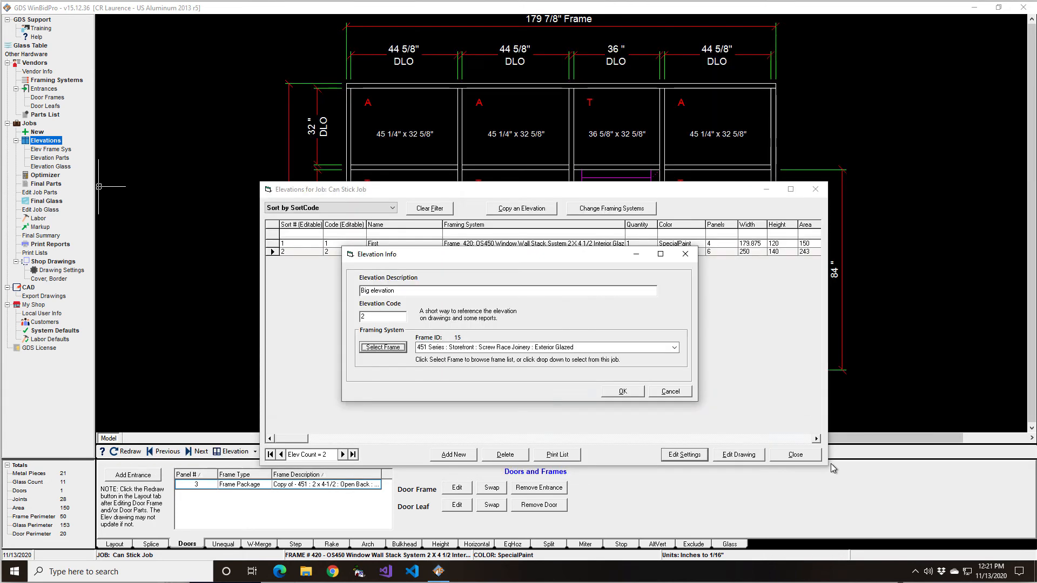
click(629, 391)
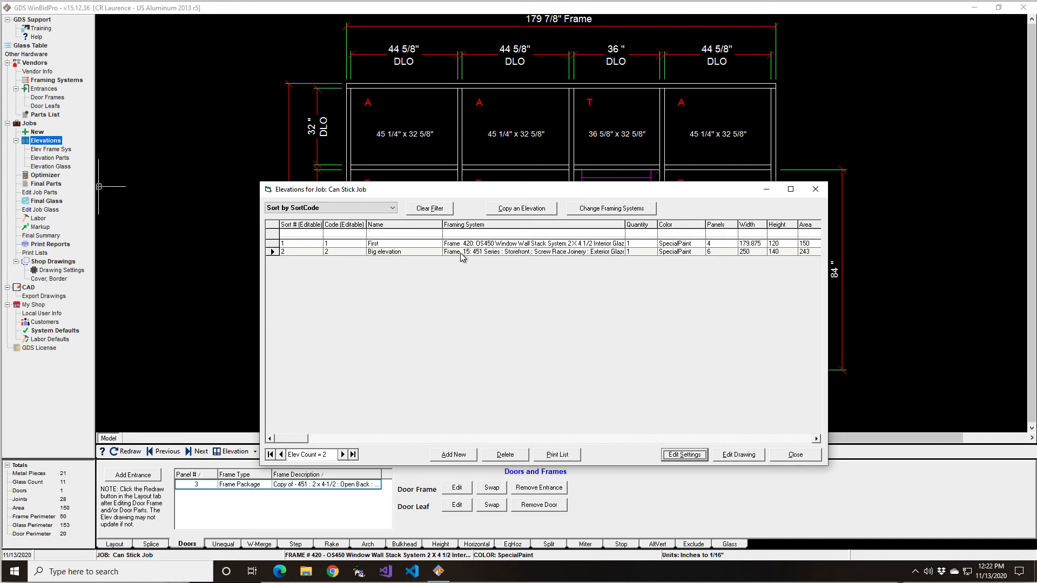
click(794, 456)
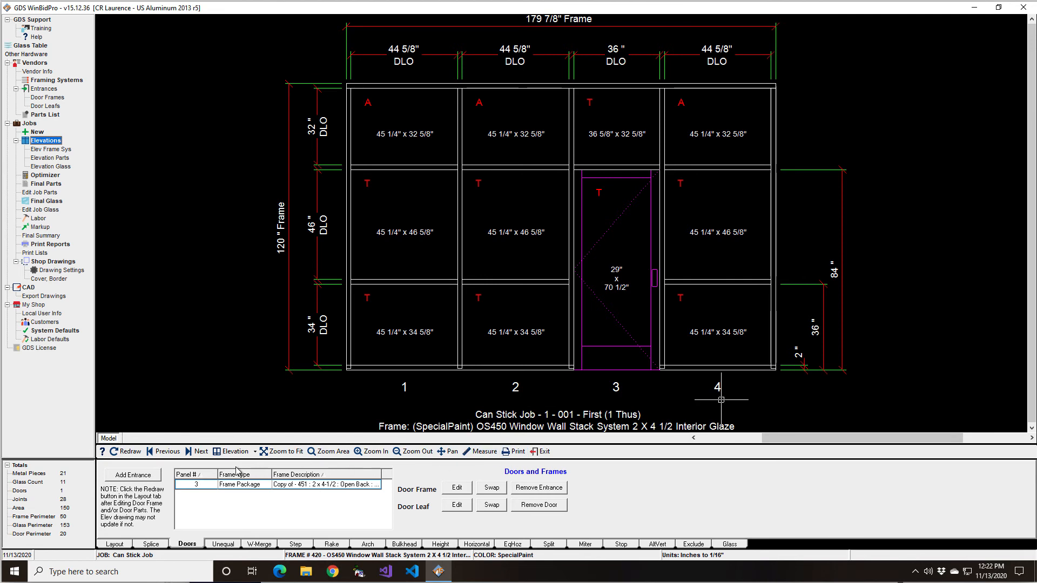
click(197, 452)
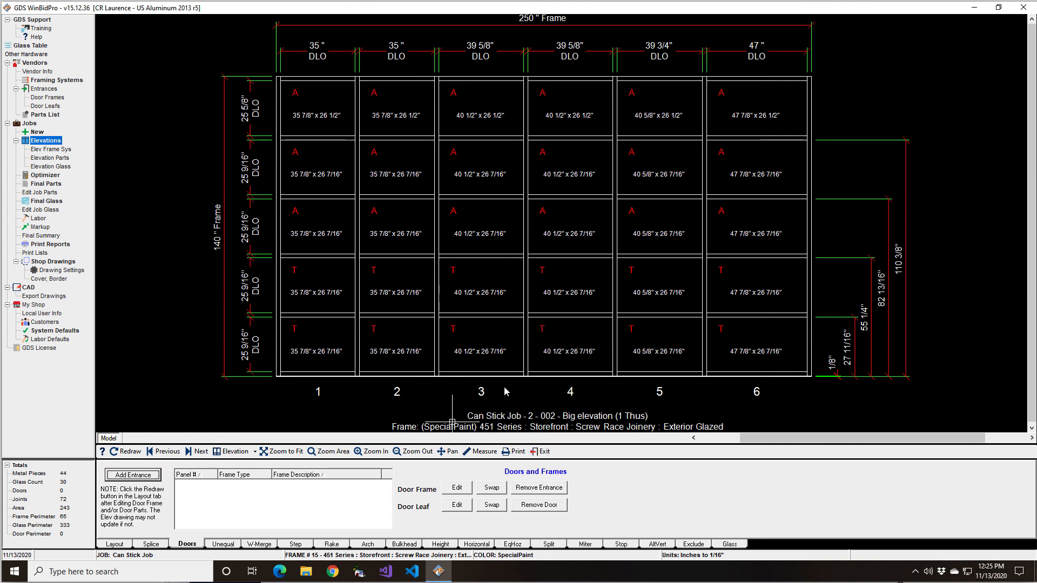
Step: Exit the program and relaunch WinBidPro to its Vendor List
click(539, 452)
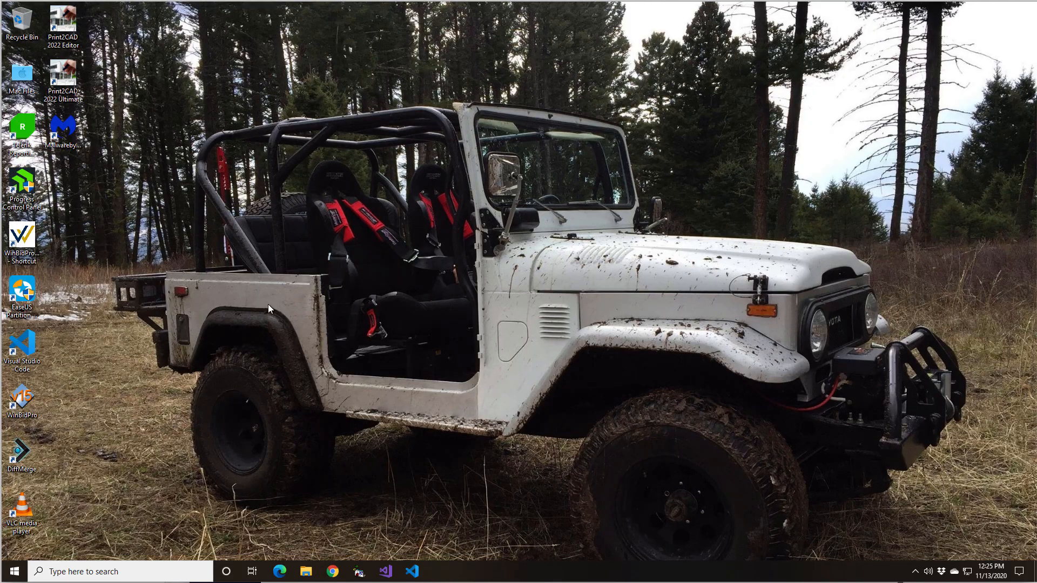
double_click(22, 402)
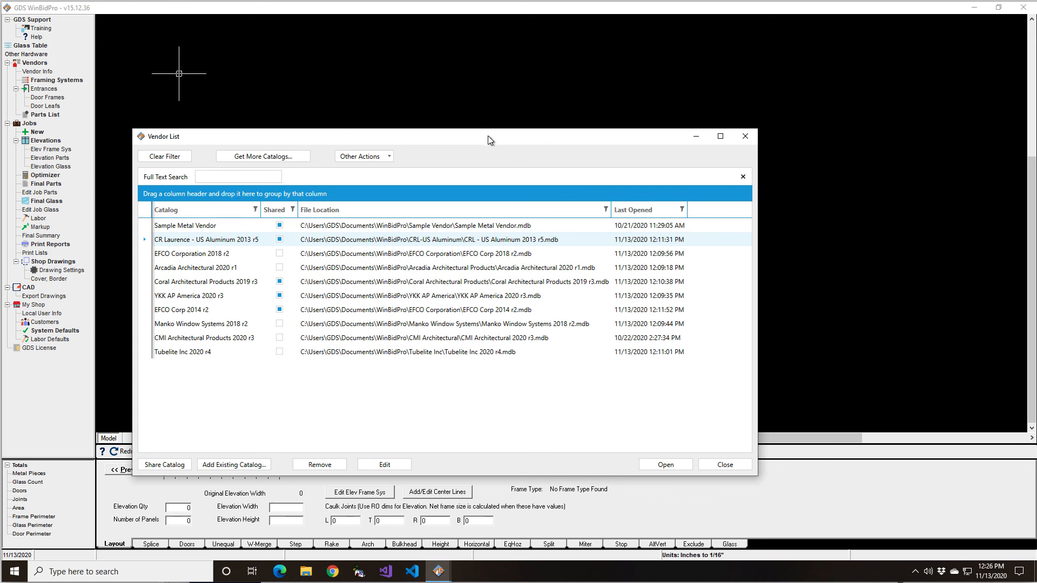
drag(489, 136, 581, 124)
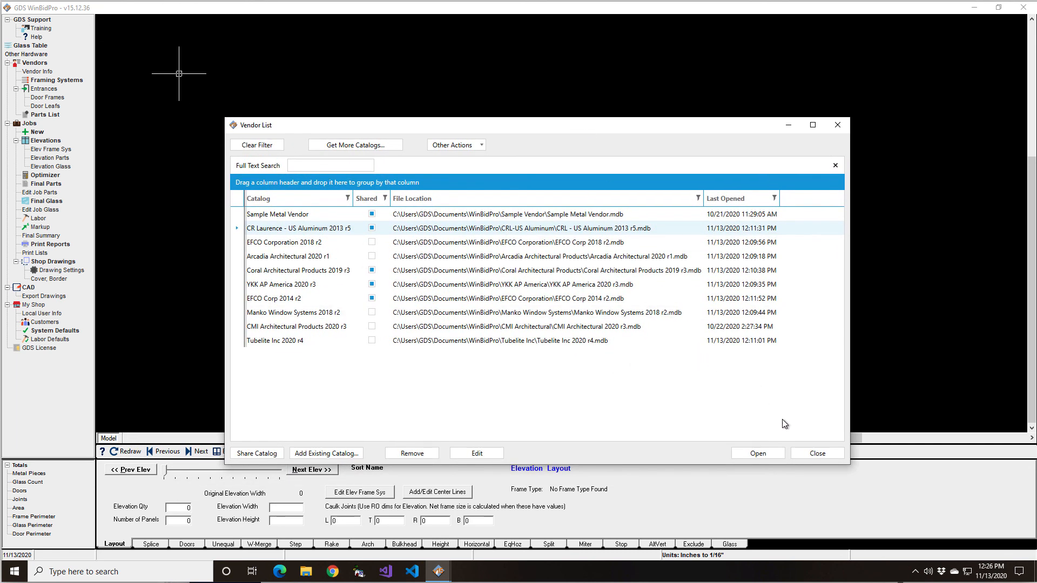